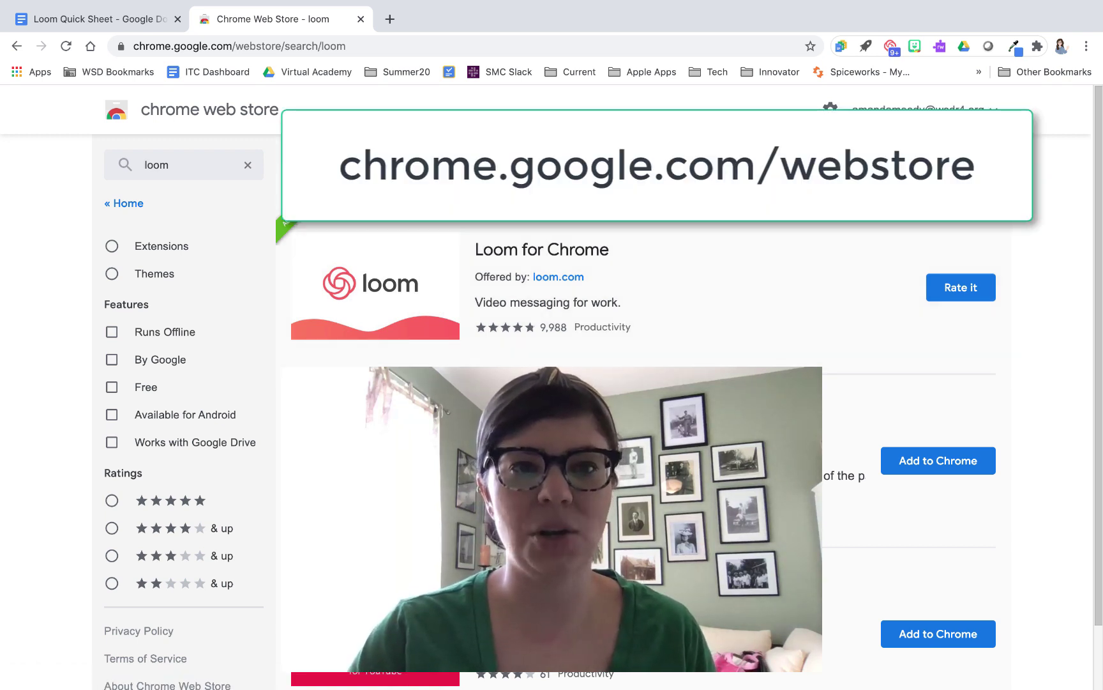
{"action": "left_click", "coordinate": [137, 167]}
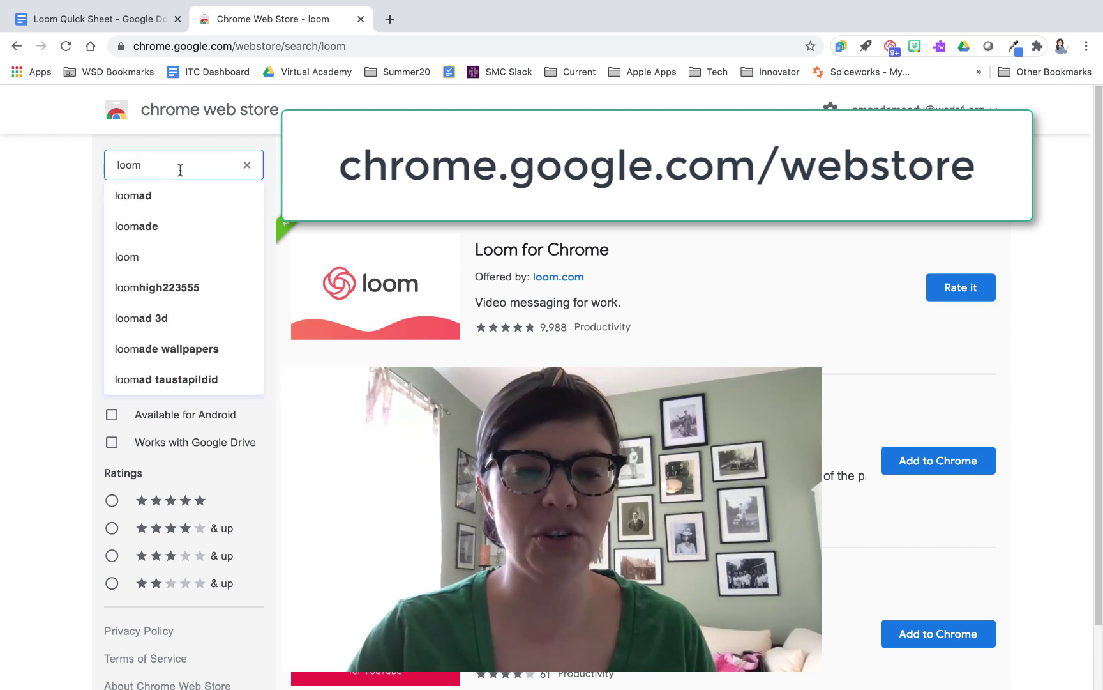
{"action": "key", "text": "Escape"}
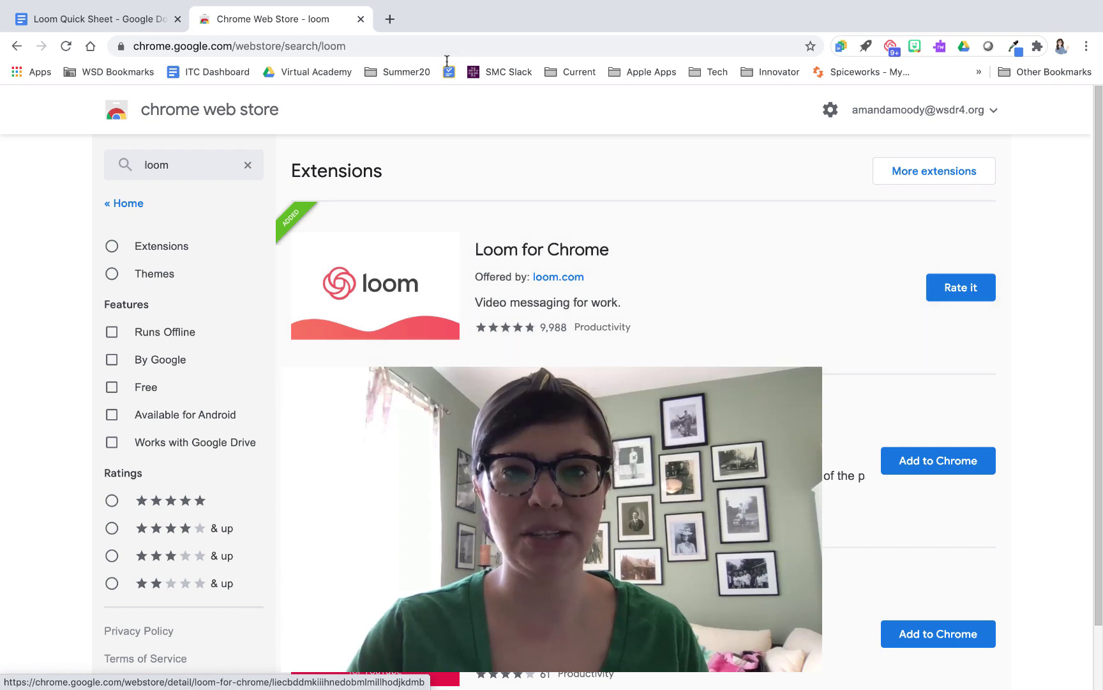
Go to loom.com to load the personal video library
{"action": "left_click", "coordinate": [441, 50]}
{"action": "type", "text": "loom.com"}
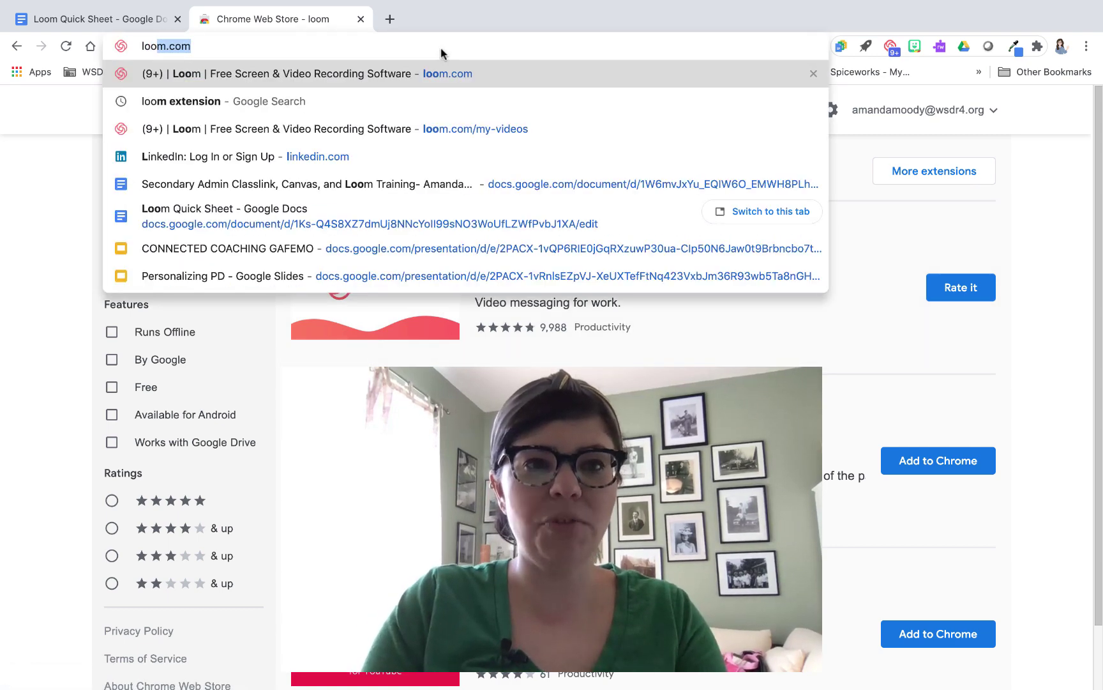
{"action": "key", "text": "Return"}
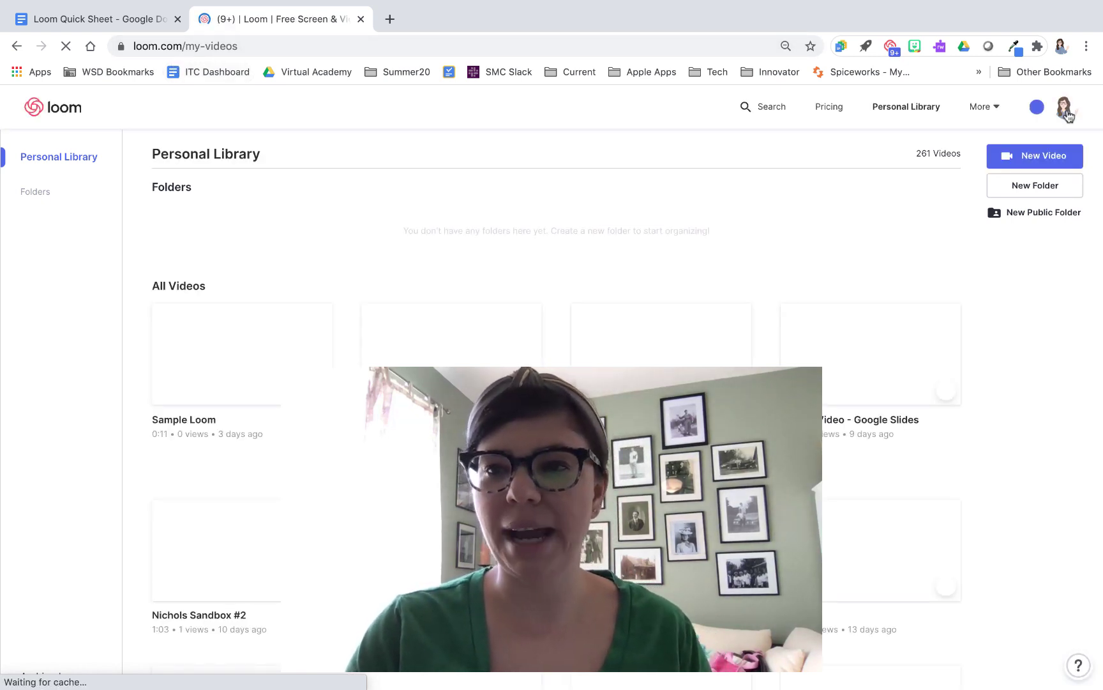
Open the Loom account settings and view the current plan details under My Plan
{"action": "mouse_move", "coordinate": [1067, 113]}
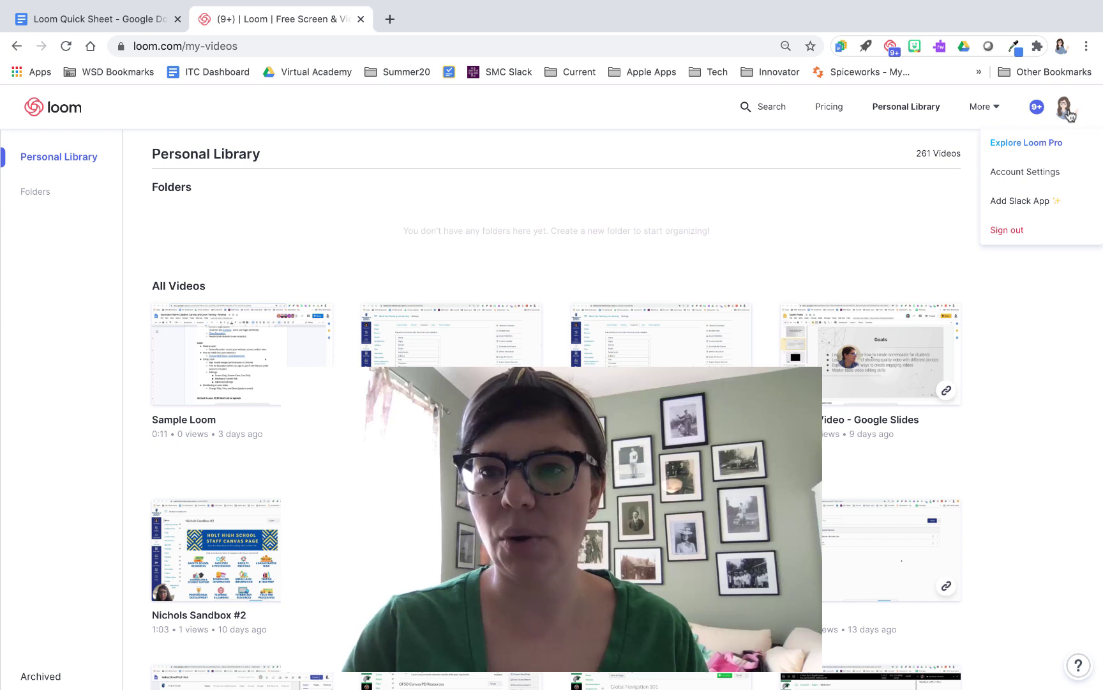
{"action": "left_click", "coordinate": [1055, 179]}
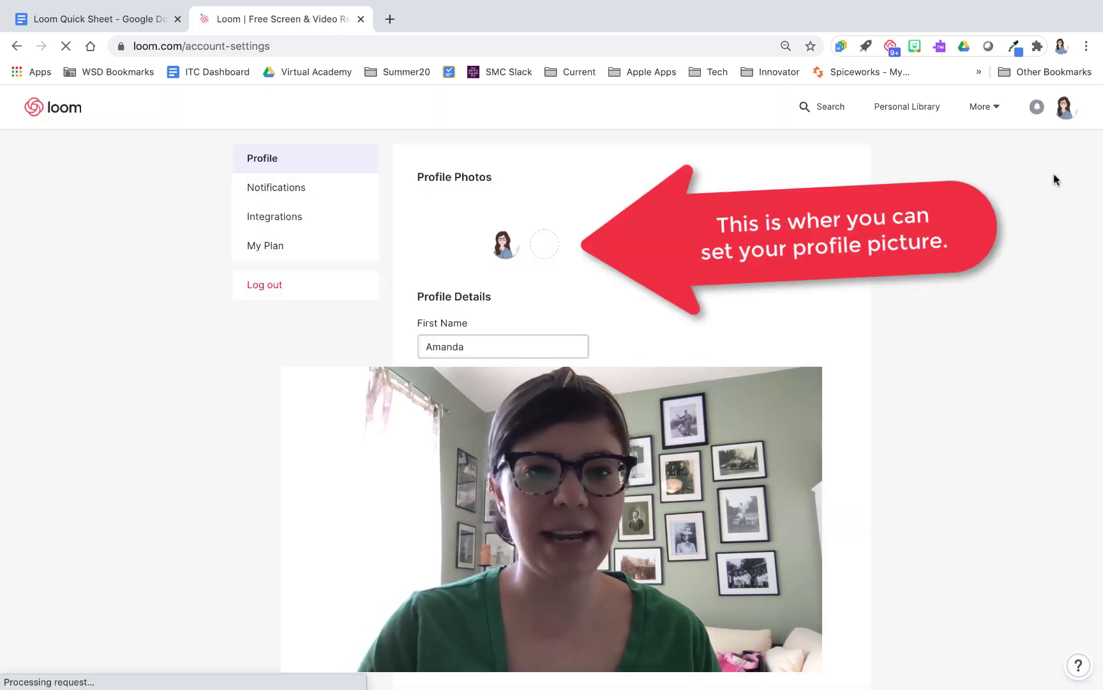
{"action": "left_click", "coordinate": [273, 249]}
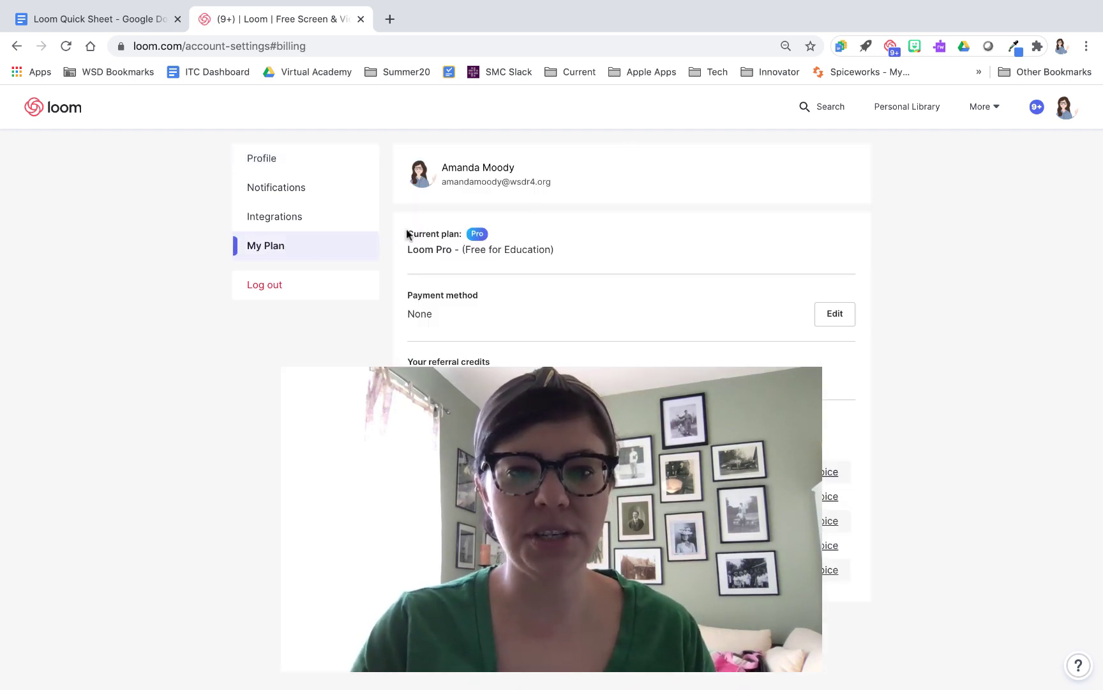
{"action": "scroll", "coordinate": [484, 242], "scroll_direction": "up", "scroll_amount": 3}
{"action": "scroll", "coordinate": [484, 241], "scroll_direction": "up", "scroll_amount": 3}
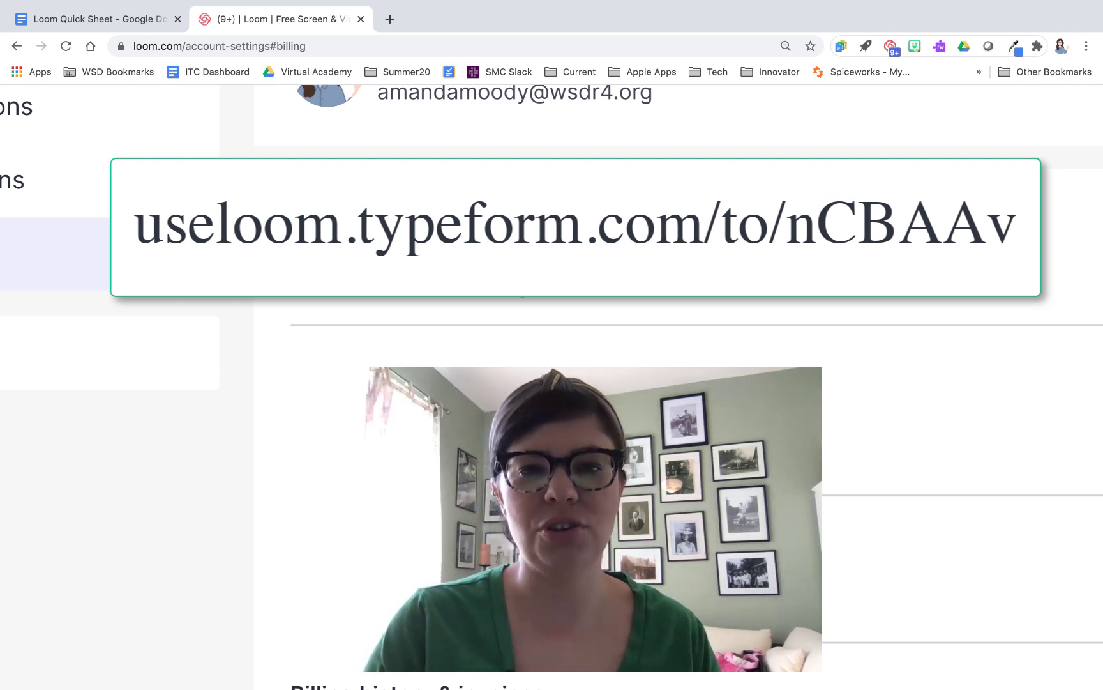
{"action": "scroll", "coordinate": [516, 296], "scroll_direction": "down", "scroll_amount": 5}
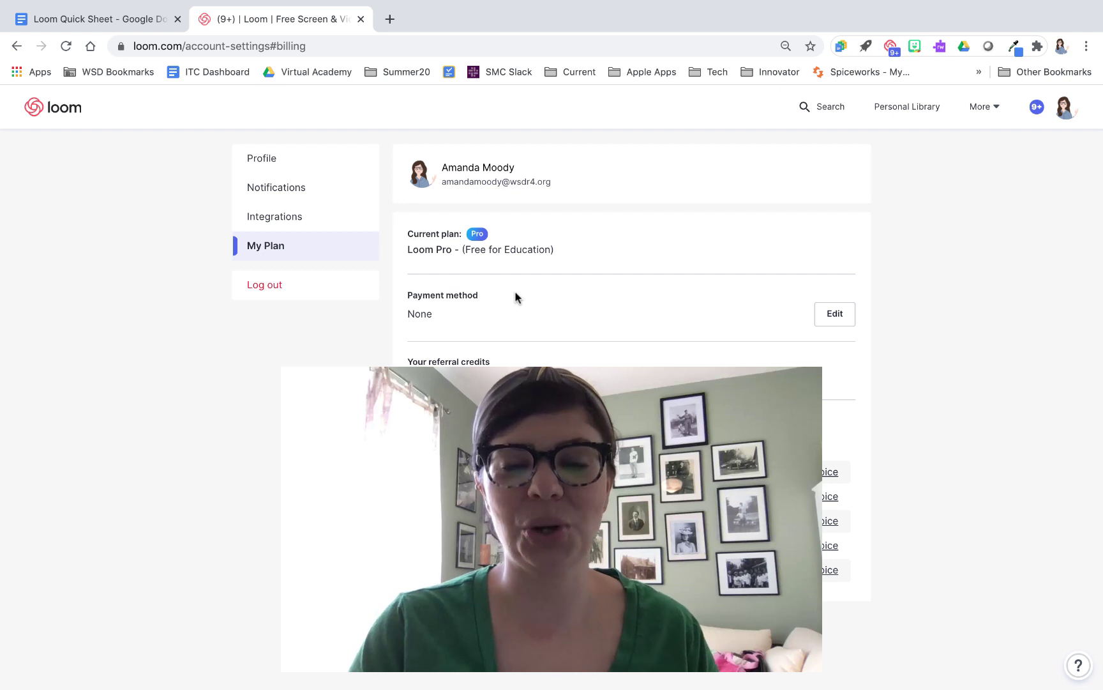
Switch to the Loom Quick Sheet document and review its summary and the How to Install Loom instructions
{"action": "left_click", "coordinate": [109, 23]}
{"action": "scroll", "coordinate": [313, 315], "scroll_direction": "down", "scroll_amount": 5}
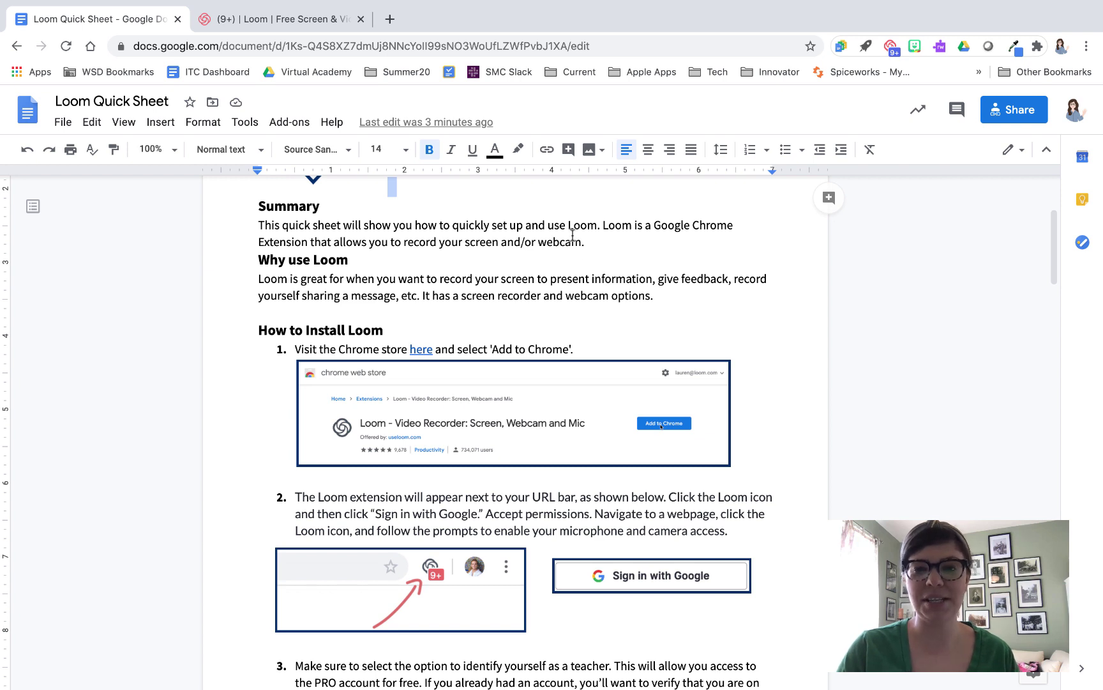
{"action": "left_click", "coordinate": [513, 208]}
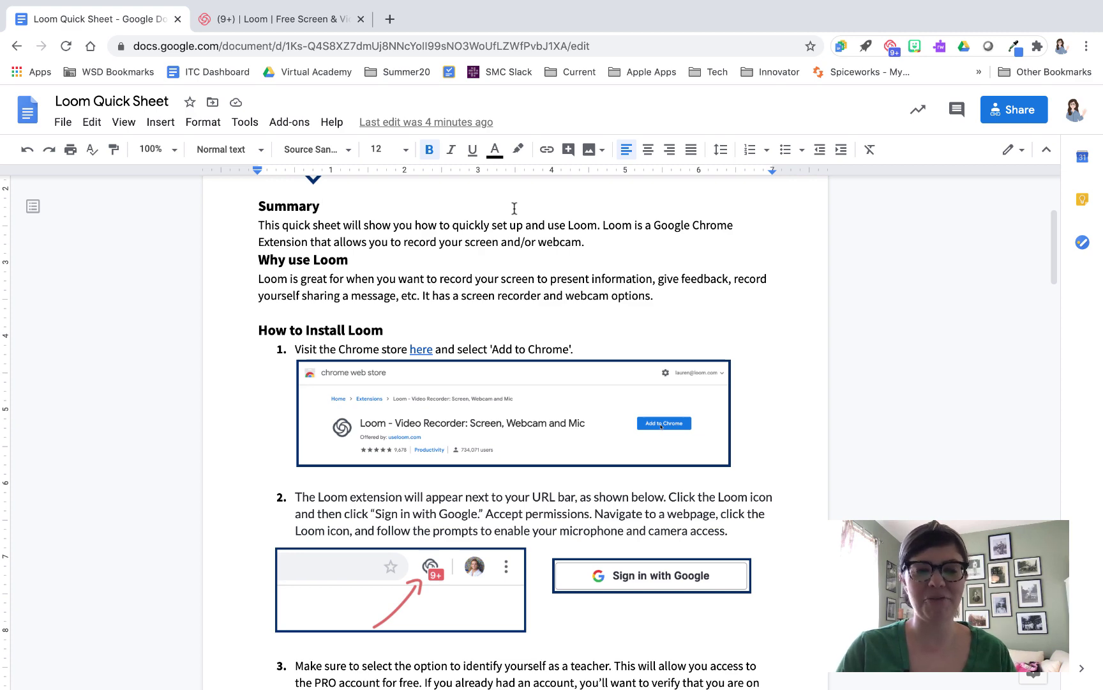
{"action": "scroll", "coordinate": [514, 208], "scroll_direction": "up", "scroll_amount": 3}
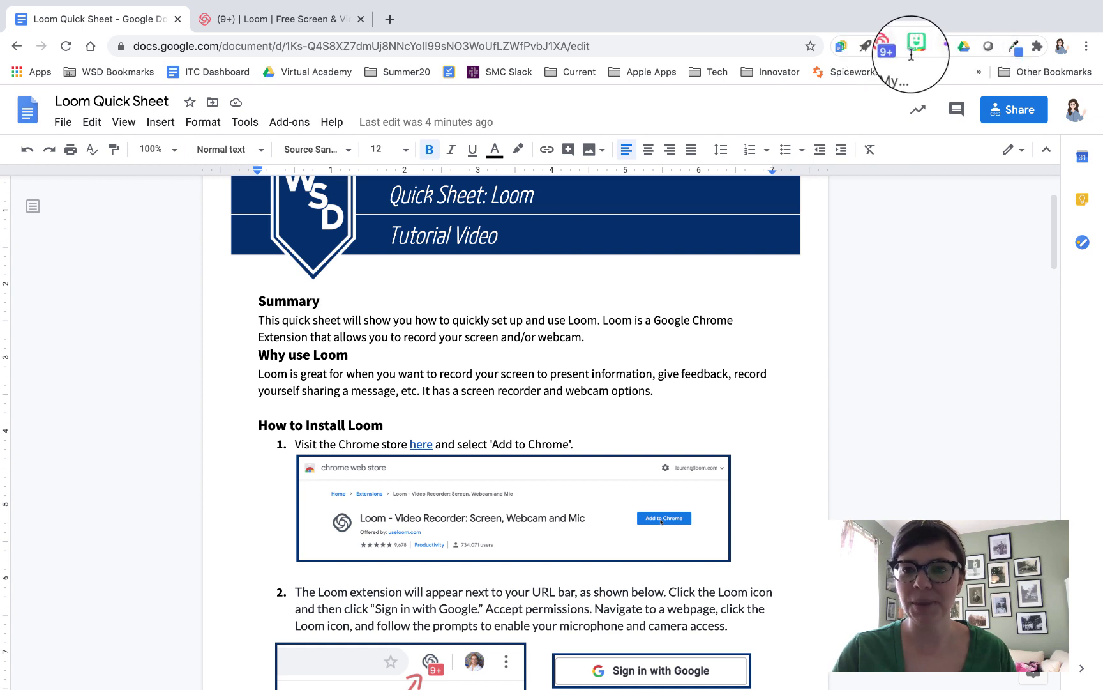
Check the pin status of Loom for Chrome in the browser's extensions list, then close the list
{"action": "left_click", "coordinate": [1036, 46]}
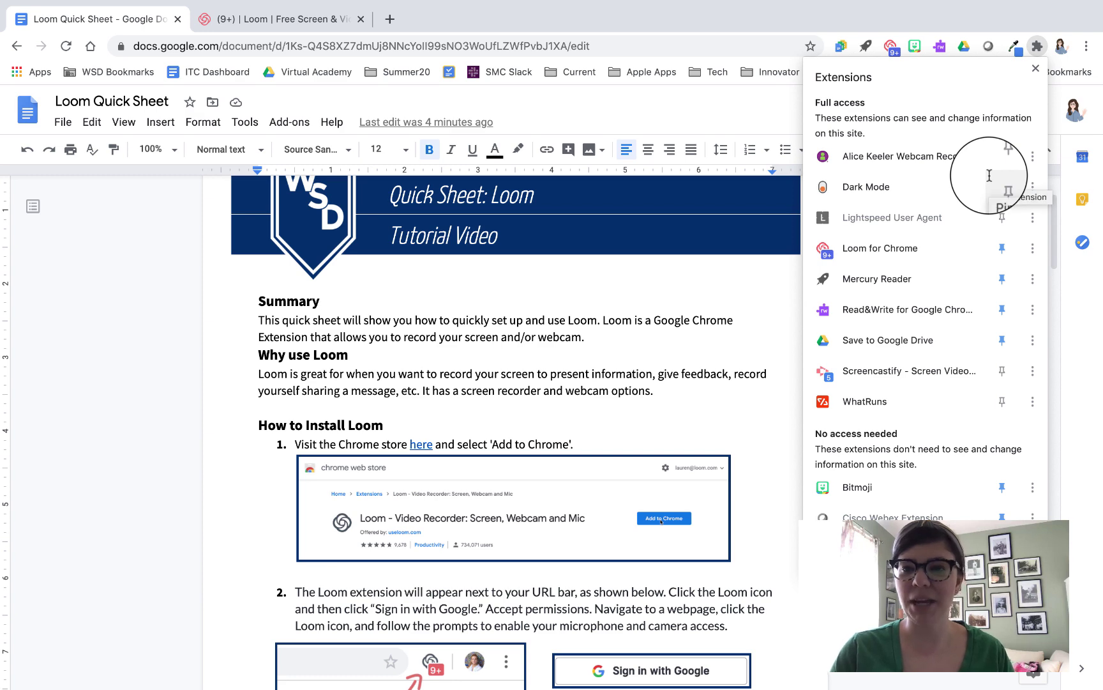
{"action": "scroll", "coordinate": [948, 204], "scroll_direction": "down", "scroll_amount": 2}
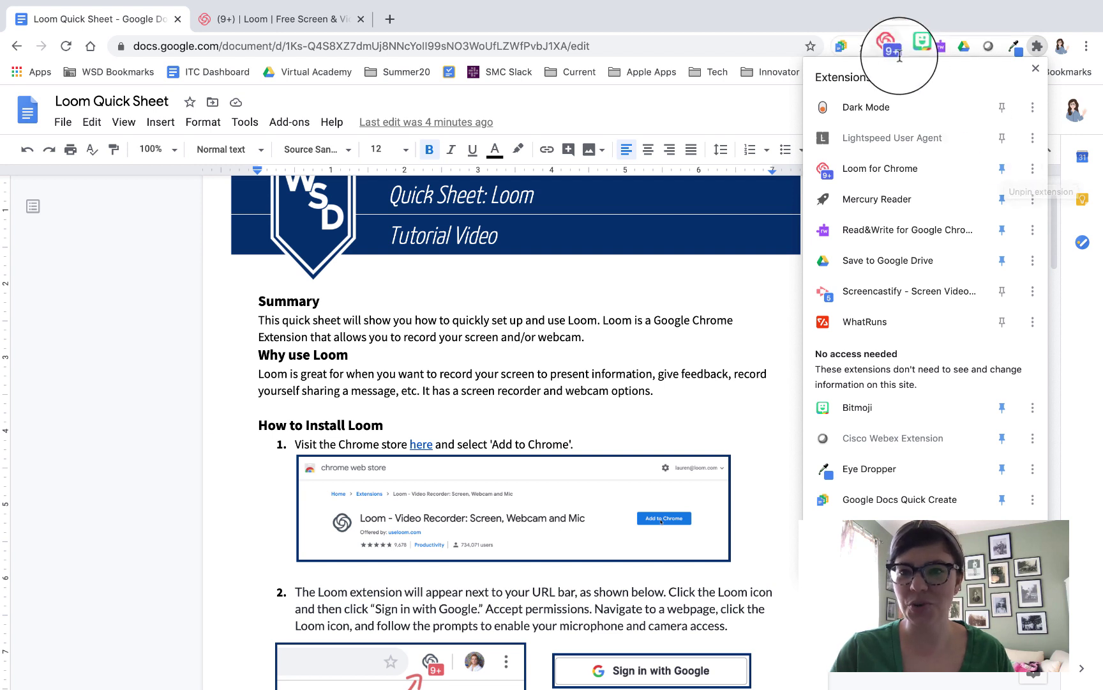
{"action": "left_click", "coordinate": [1074, 332]}
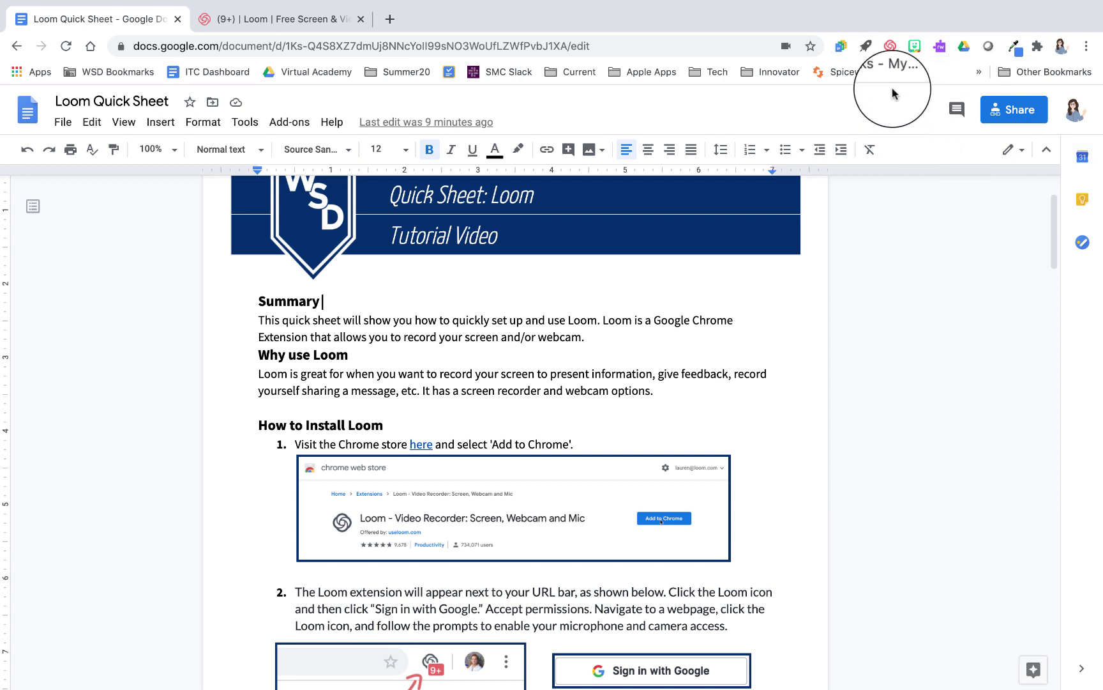
Open the Loom recorder, try the Screen Only and Cam Only modes, and set the recording mode to Screen+Cam
{"action": "left_click", "coordinate": [892, 50]}
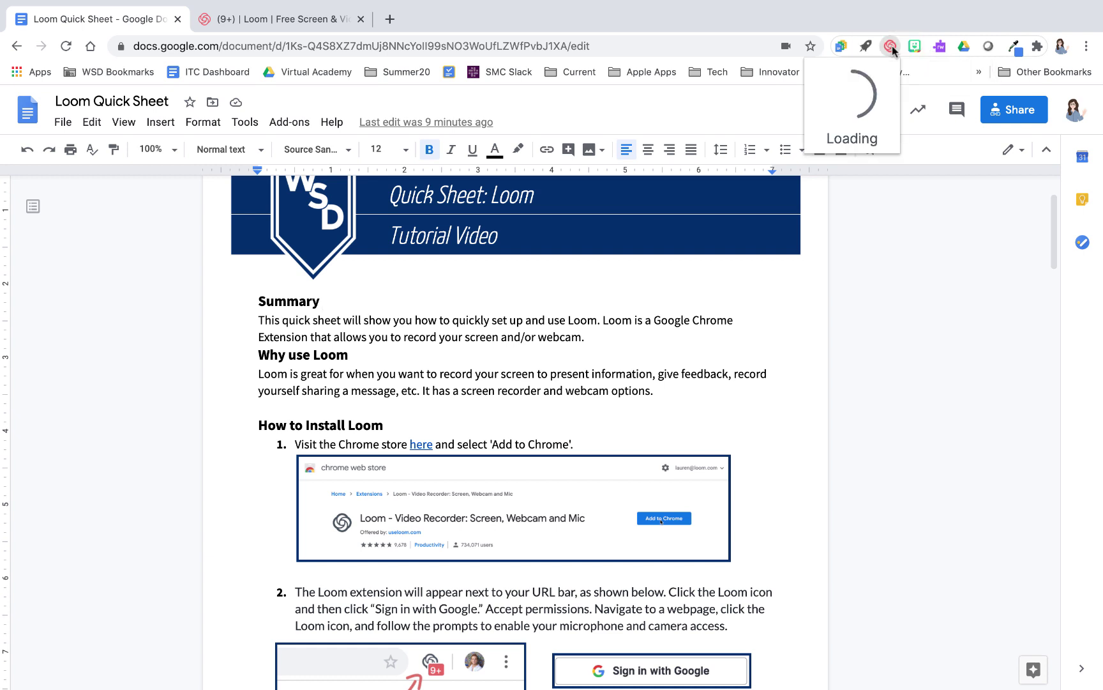
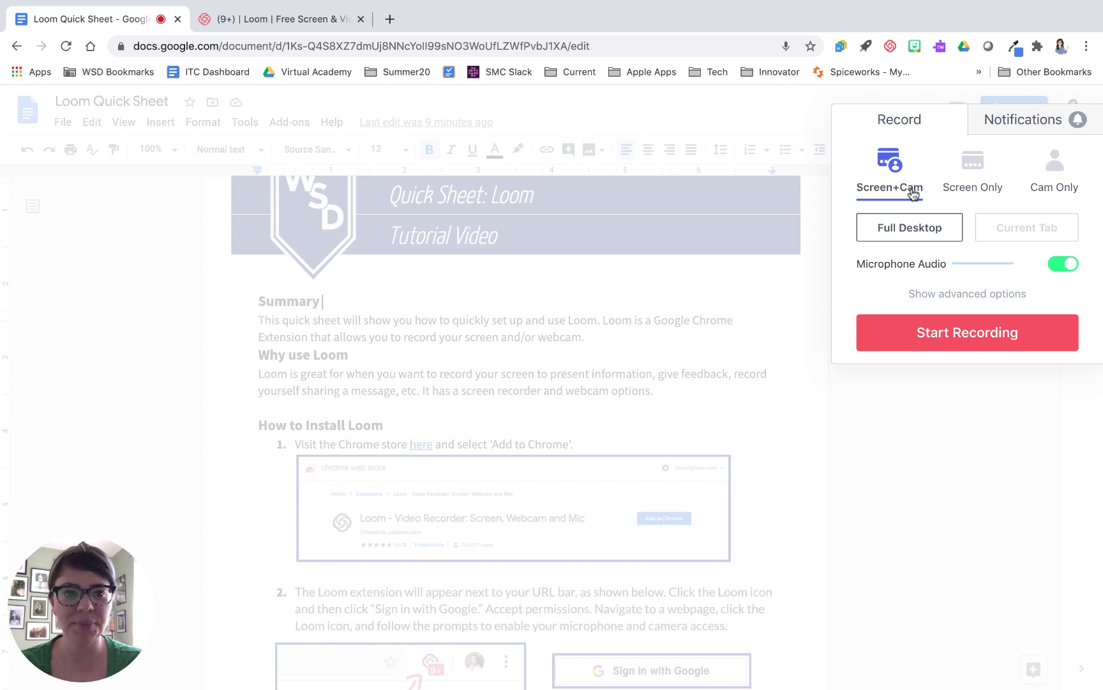
{"action": "left_click", "coordinate": [967, 190]}
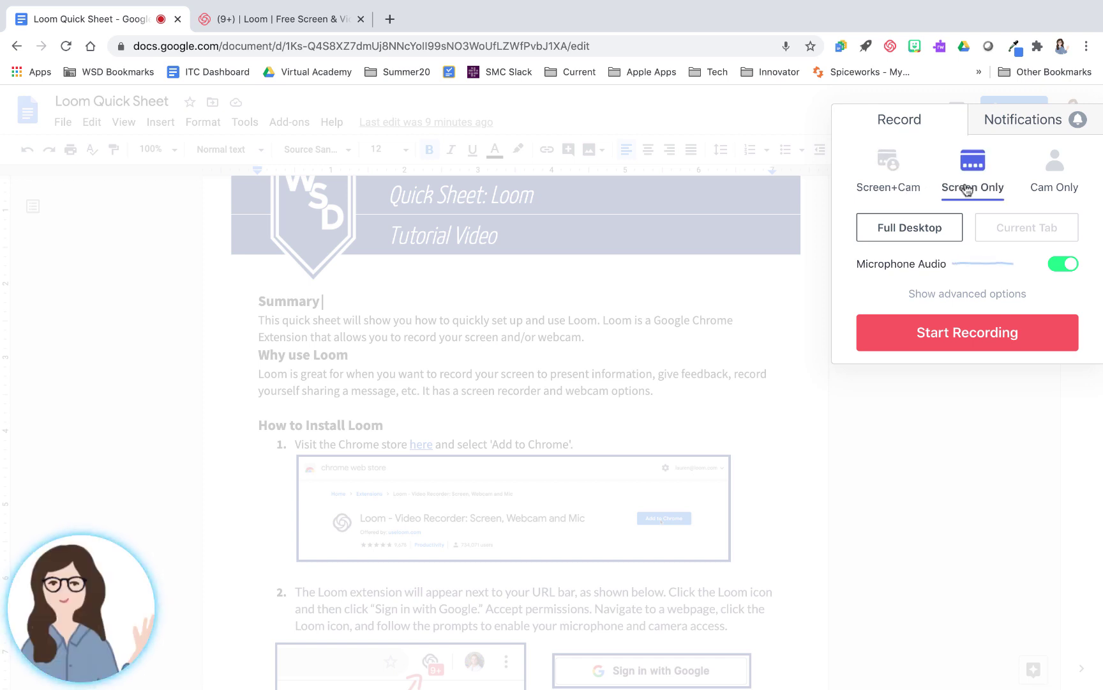
{"action": "left_click", "coordinate": [1063, 185]}
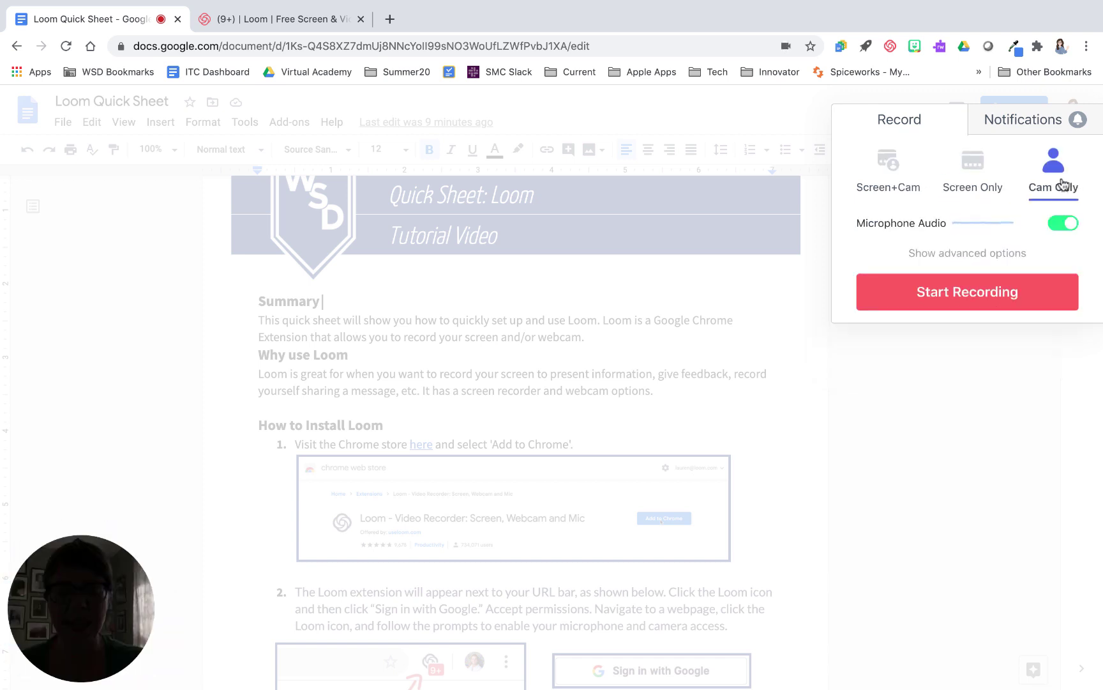
{"action": "left_click", "coordinate": [888, 190]}
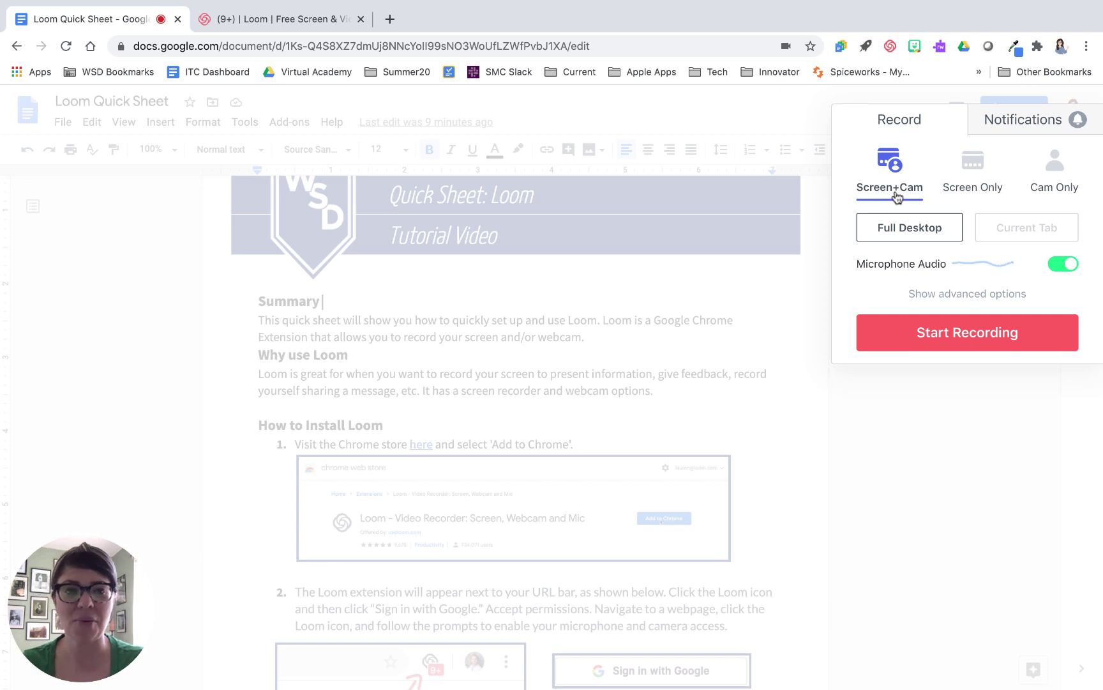
{"action": "left_click", "coordinate": [969, 188]}
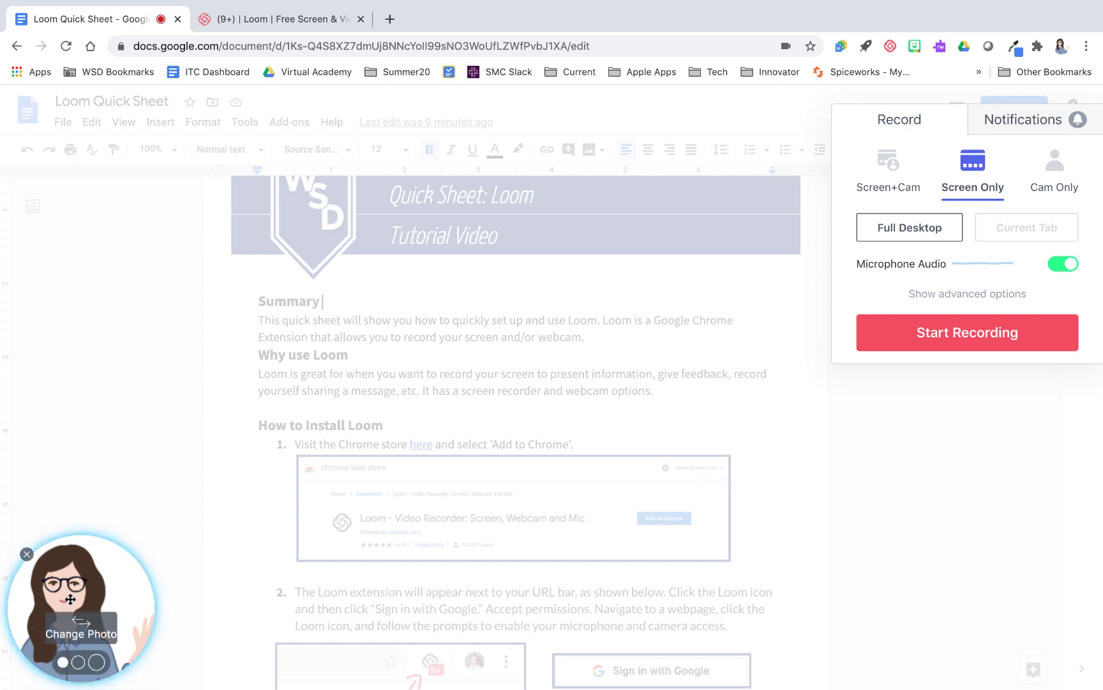
{"action": "left_click", "coordinate": [1070, 179]}
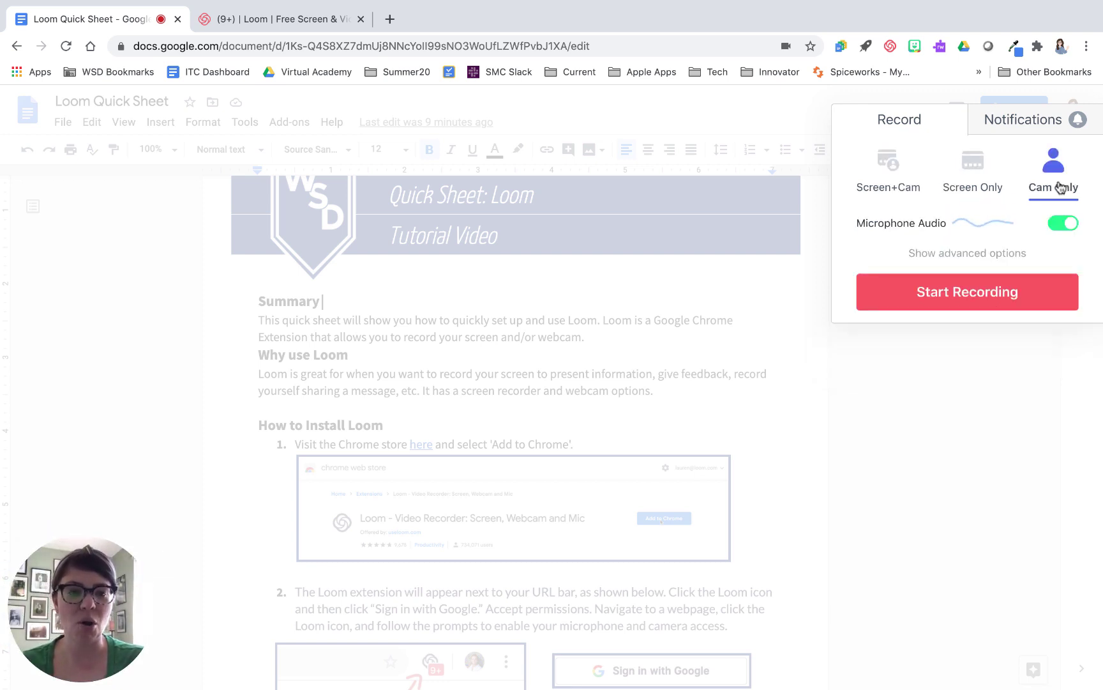
{"action": "left_click", "coordinate": [889, 186]}
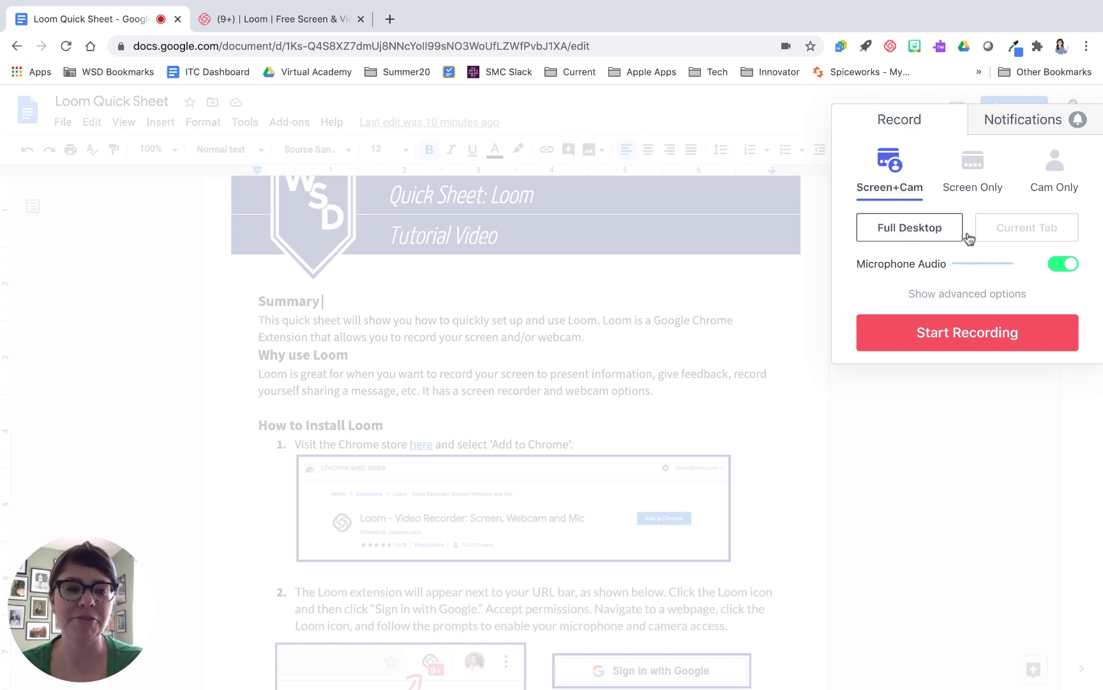
Try Current Tab as the recording area and return the selection to Full Desktop
{"action": "left_click", "coordinate": [1000, 241]}
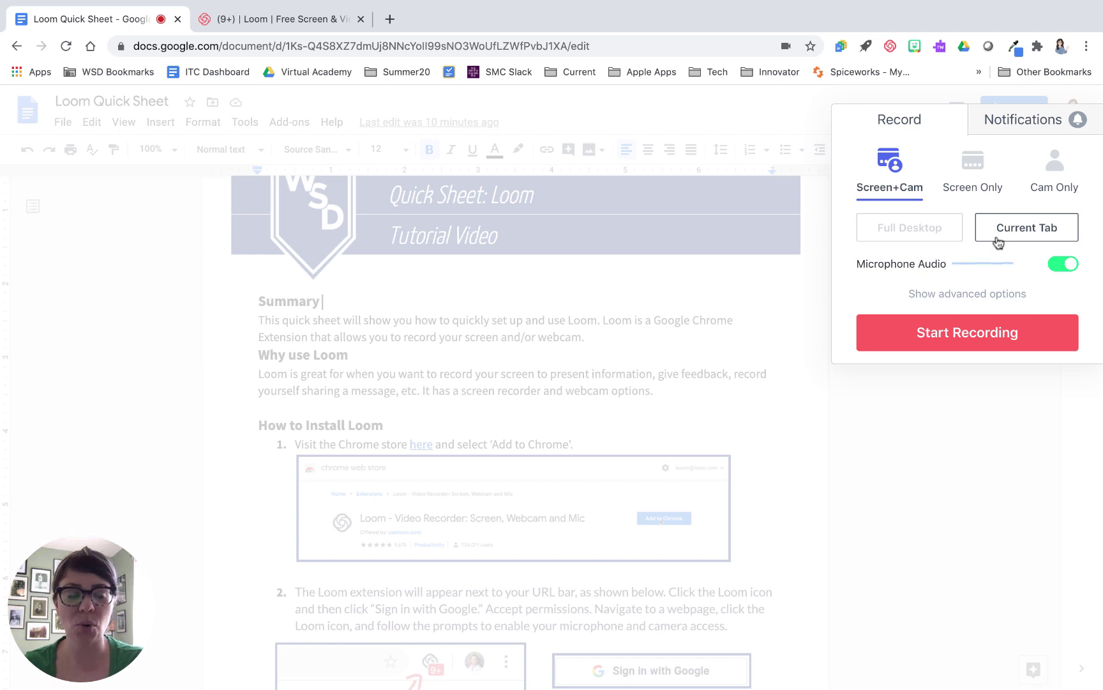
{"action": "left_click", "coordinate": [946, 234]}
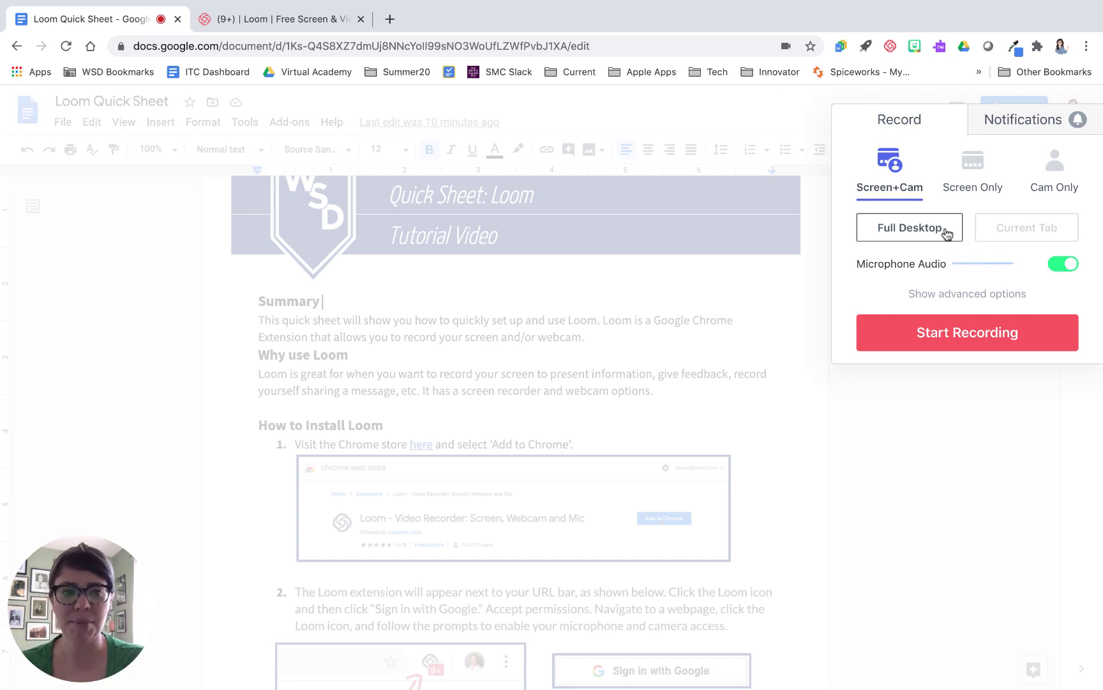
{"action": "left_click", "coordinate": [995, 240]}
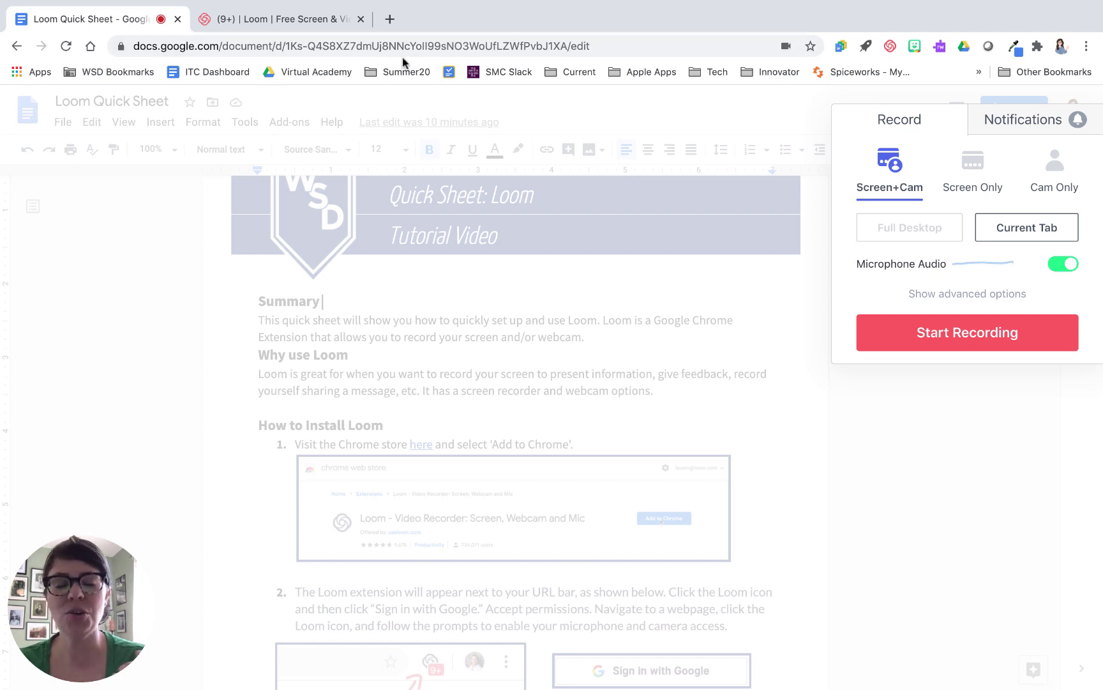
{"action": "left_click", "coordinate": [902, 231]}
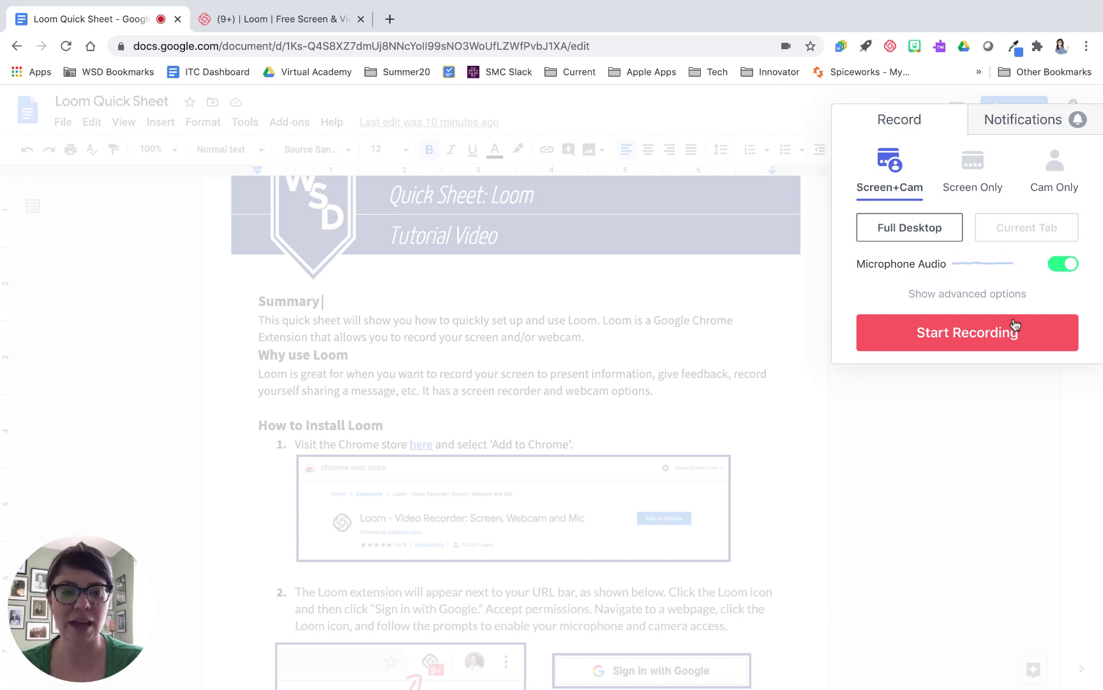
Show the recorder's advanced options and examine the available camera and microphone sources without changing them
{"action": "left_click", "coordinate": [997, 298]}
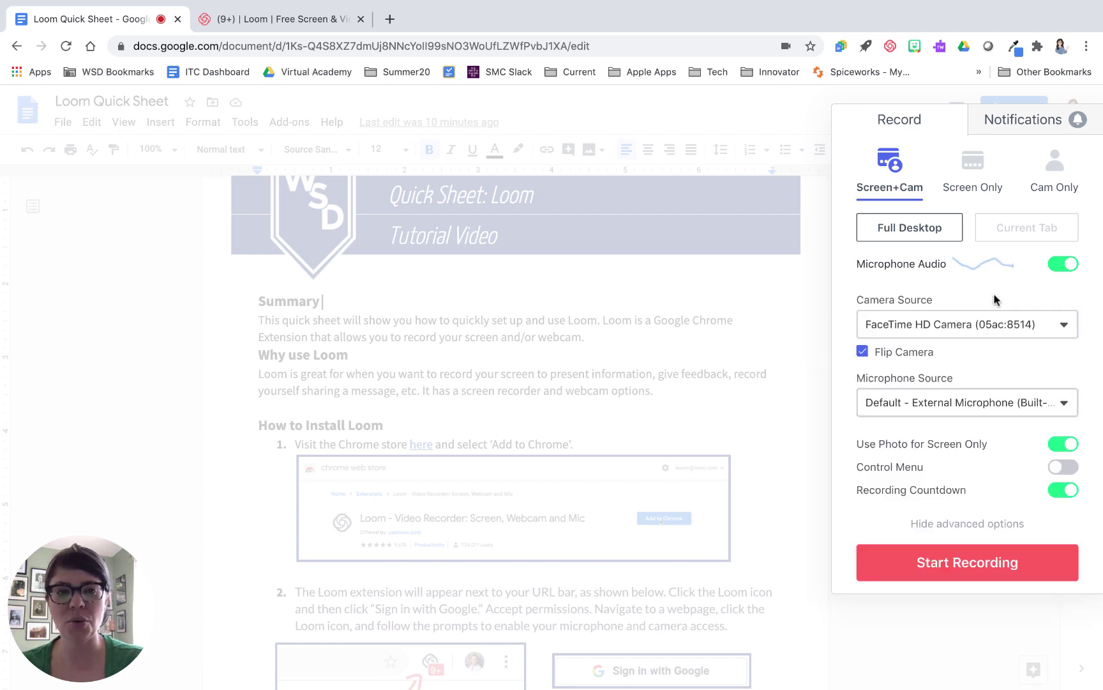
{"action": "left_click", "coordinate": [950, 320]}
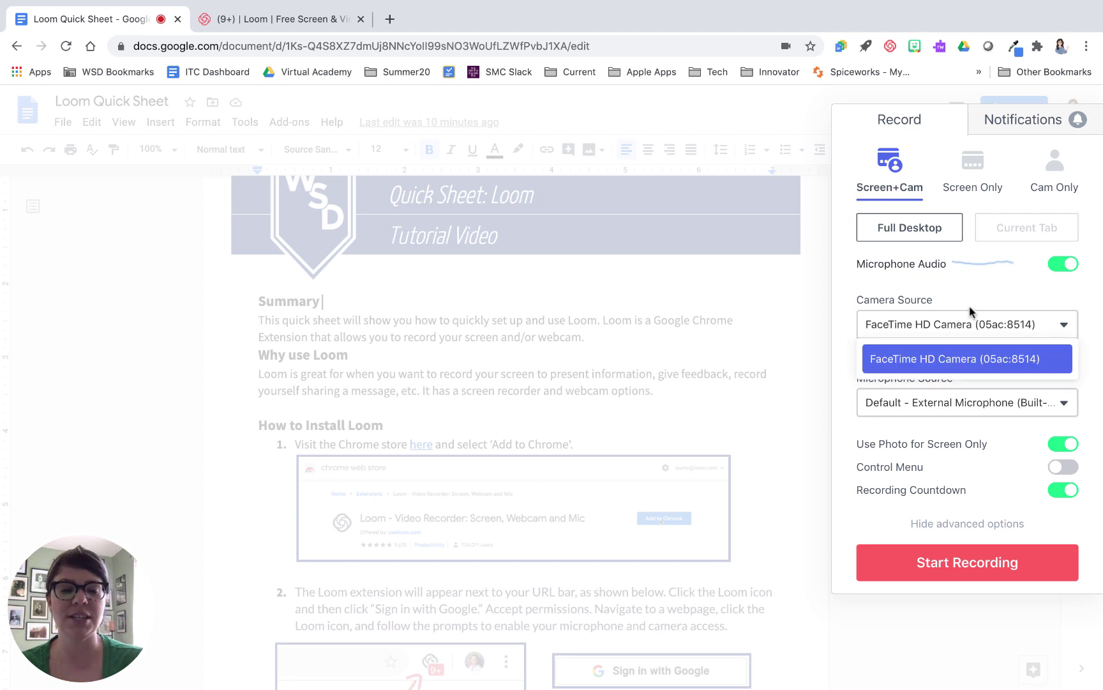
{"action": "left_click", "coordinate": [968, 306]}
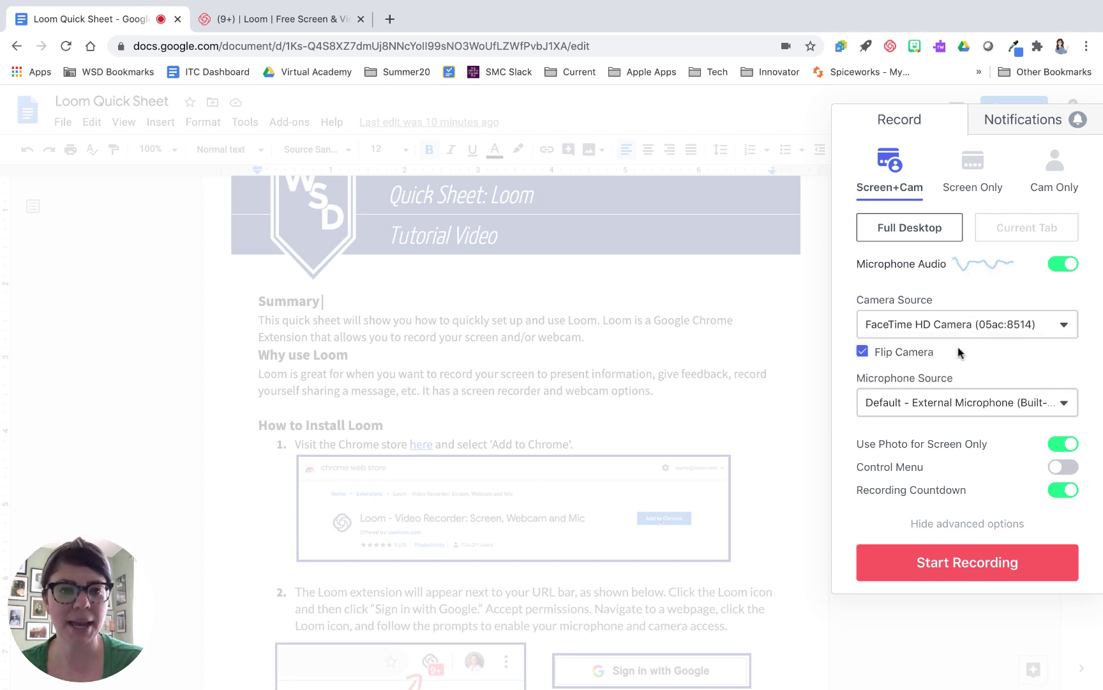
{"action": "left_click", "coordinate": [948, 399]}
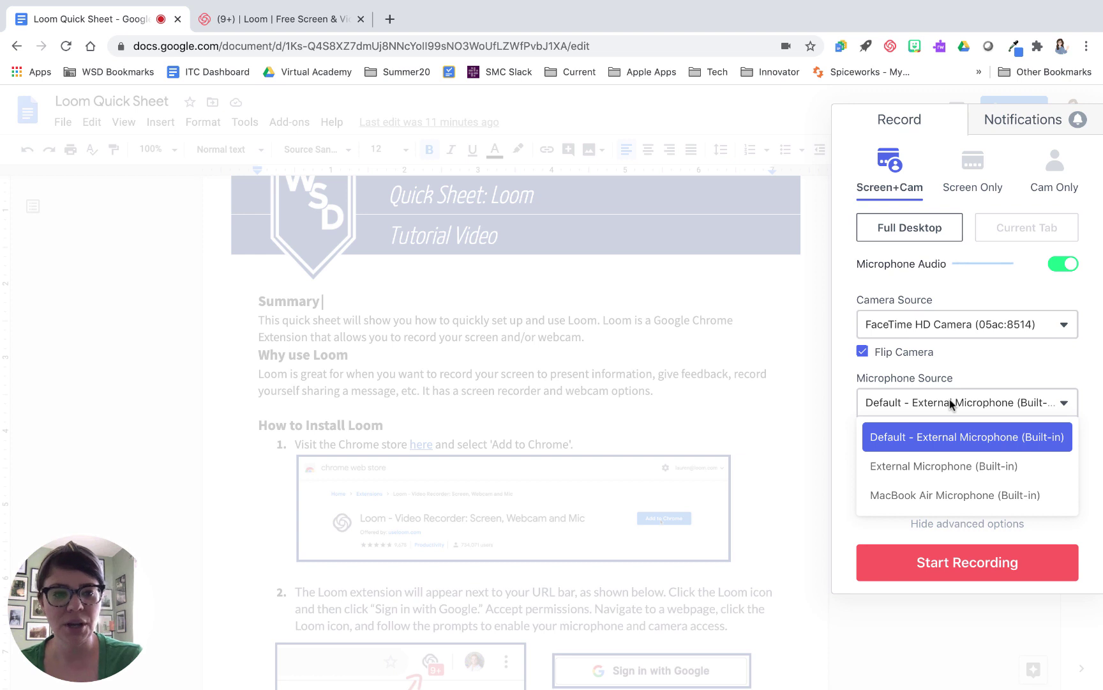
{"action": "left_click", "coordinate": [991, 375]}
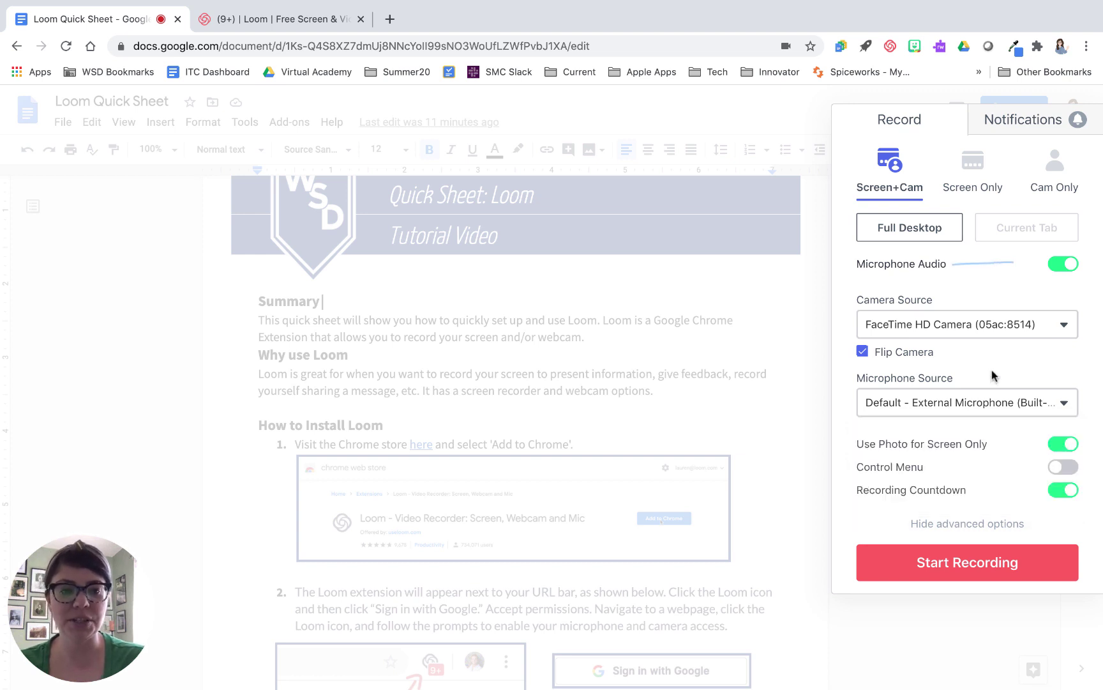
Toggle Flip Camera off and on to compare the webcam preview, leaving the option enabled
{"action": "left_click", "coordinate": [863, 351]}
{"action": "left_click", "coordinate": [863, 352]}
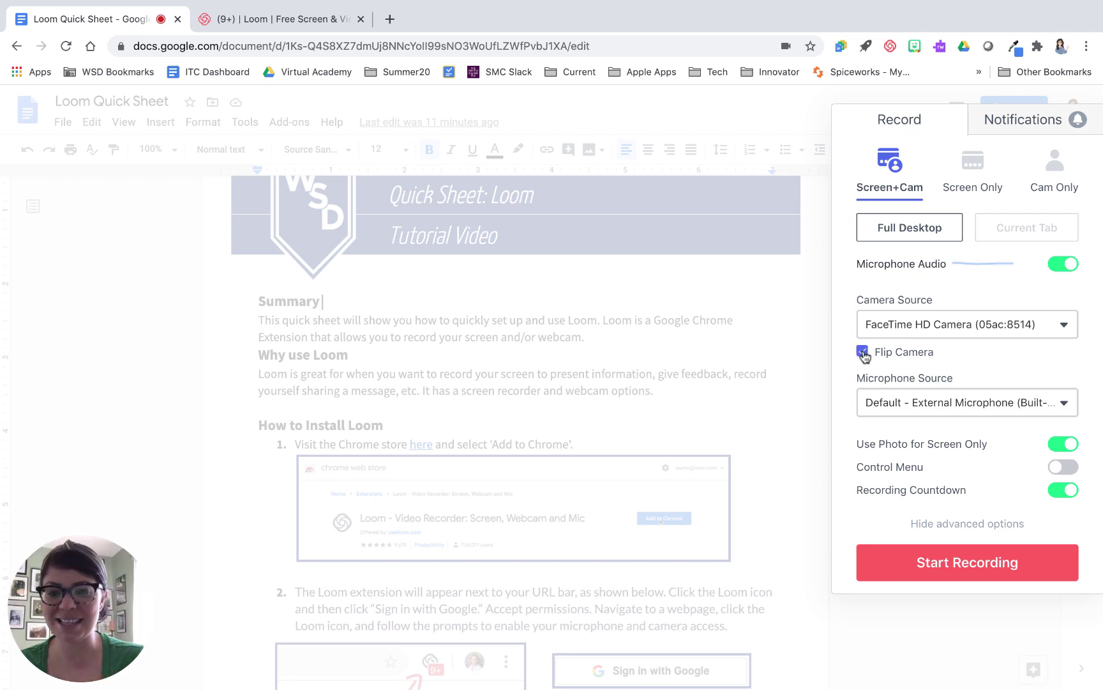
{"action": "left_click", "coordinate": [863, 352]}
{"action": "left_click", "coordinate": [863, 352]}
{"action": "left_click", "coordinate": [863, 352]}
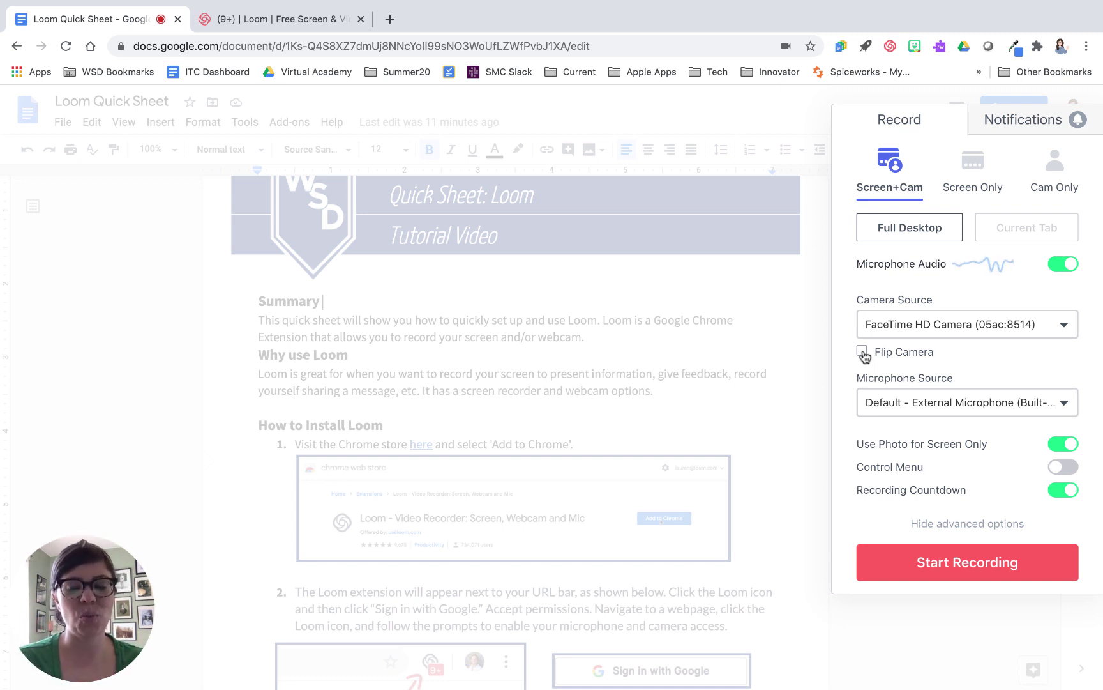
{"action": "left_click", "coordinate": [863, 352]}
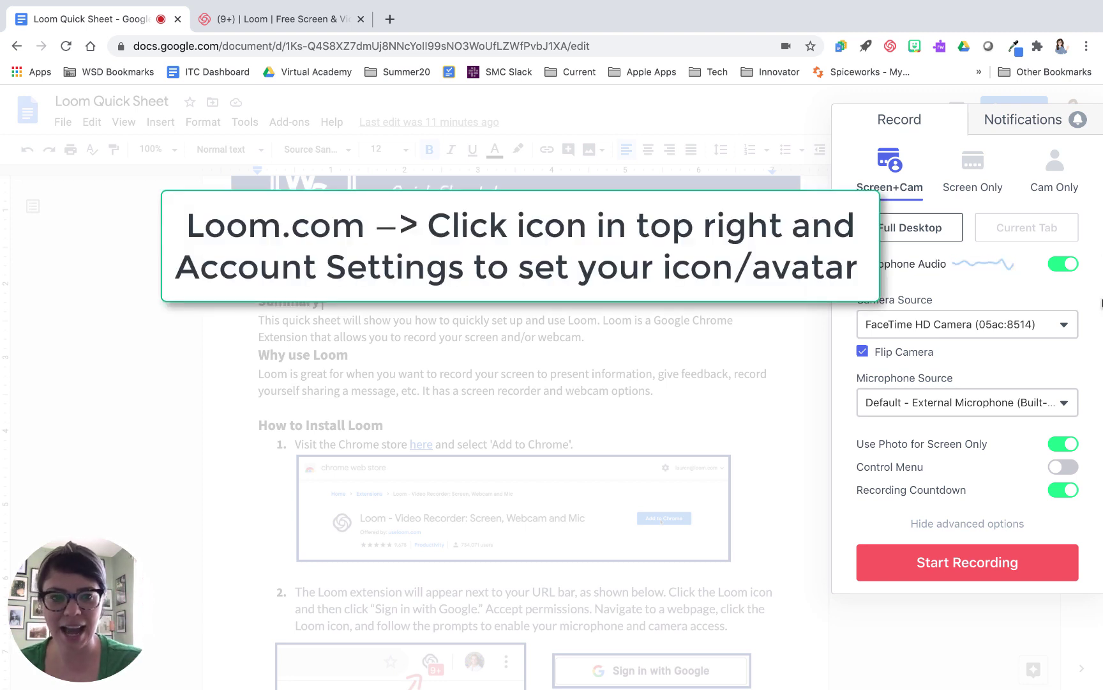
Enable the Control Menu option and start a Full Desktop recording that shares the entire screen
{"action": "left_click", "coordinate": [1064, 471]}
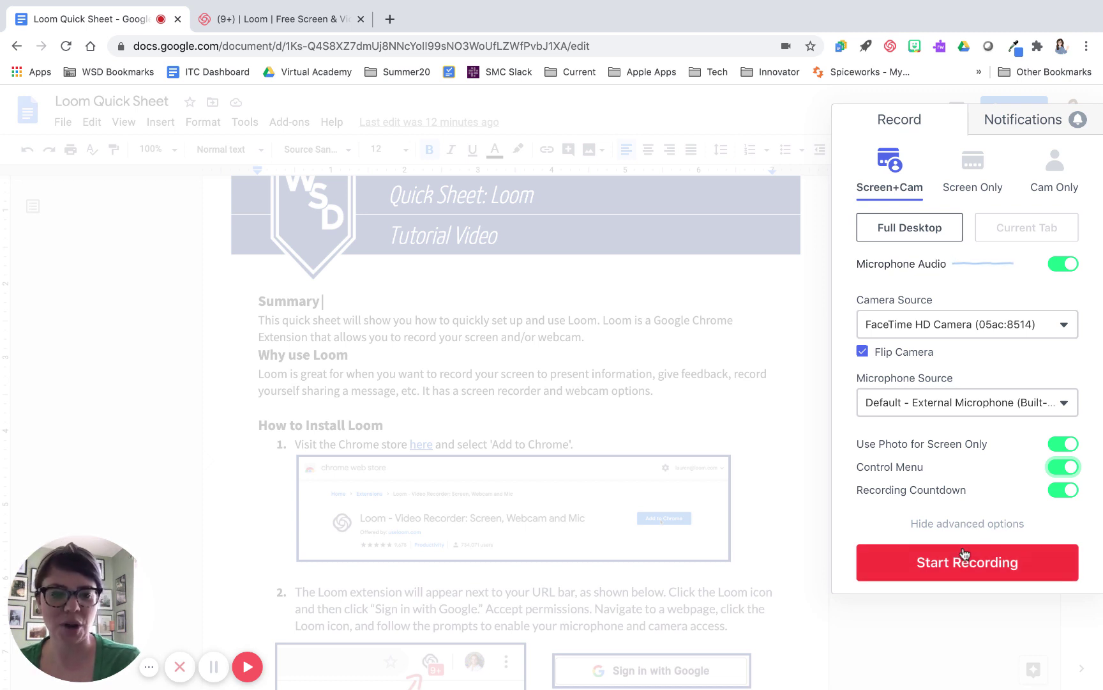
{"action": "left_click", "coordinate": [954, 568]}
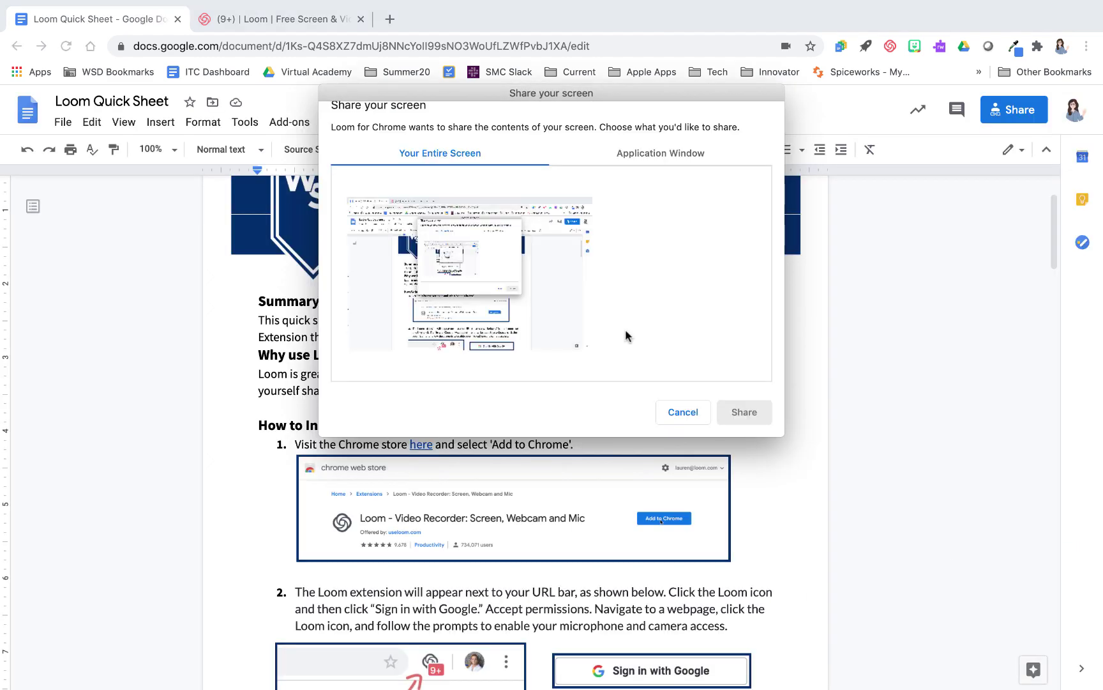
{"action": "left_click", "coordinate": [524, 256]}
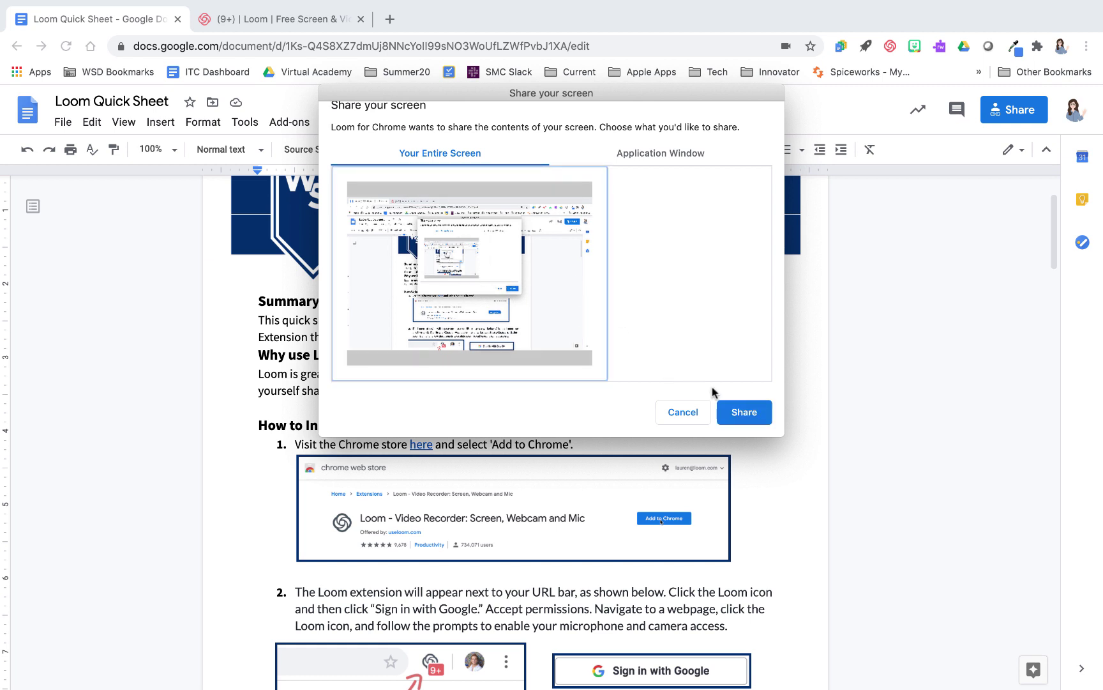
{"action": "left_click", "coordinate": [738, 413]}
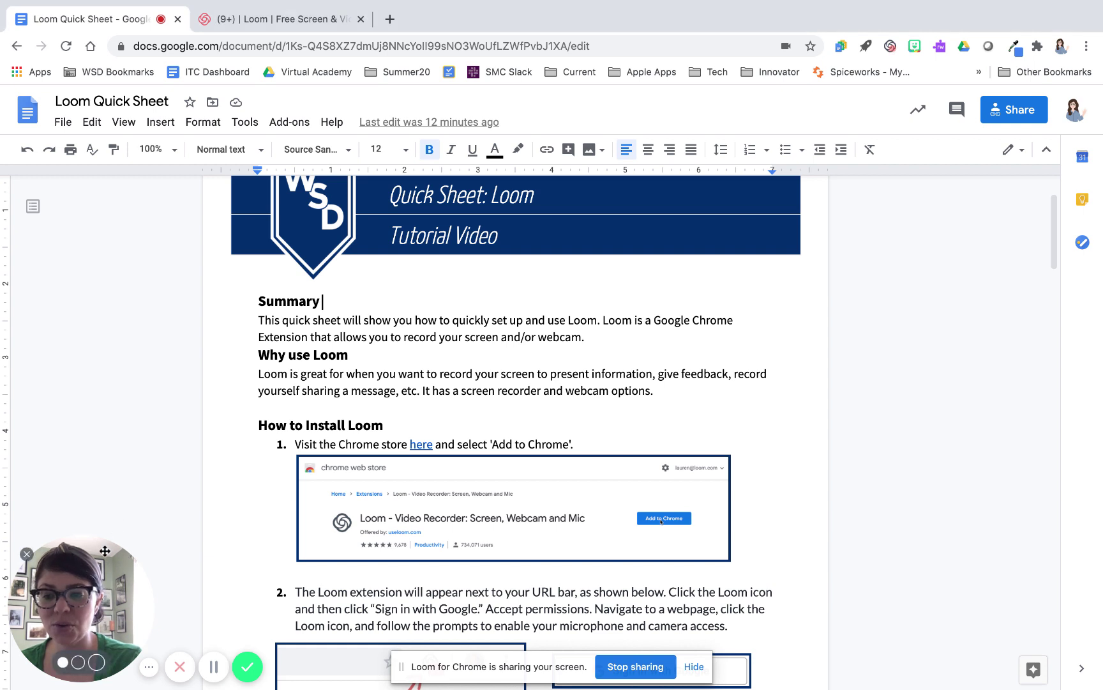
Reposition the webcam bubble beside the document's install section, trying the medium size and restoring the smallest size
{"action": "left_click_drag", "start_coordinate": [87, 580], "coordinate": [150, 425]}
{"action": "left_click", "coordinate": [141, 513]}
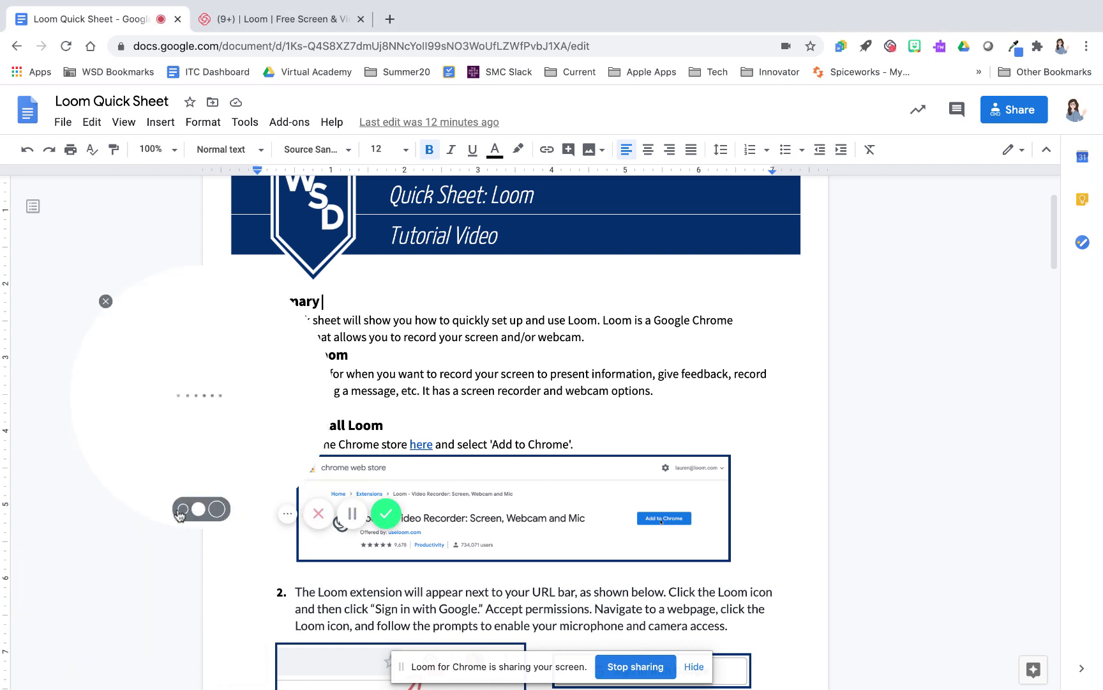
{"action": "left_click", "coordinate": [182, 509]}
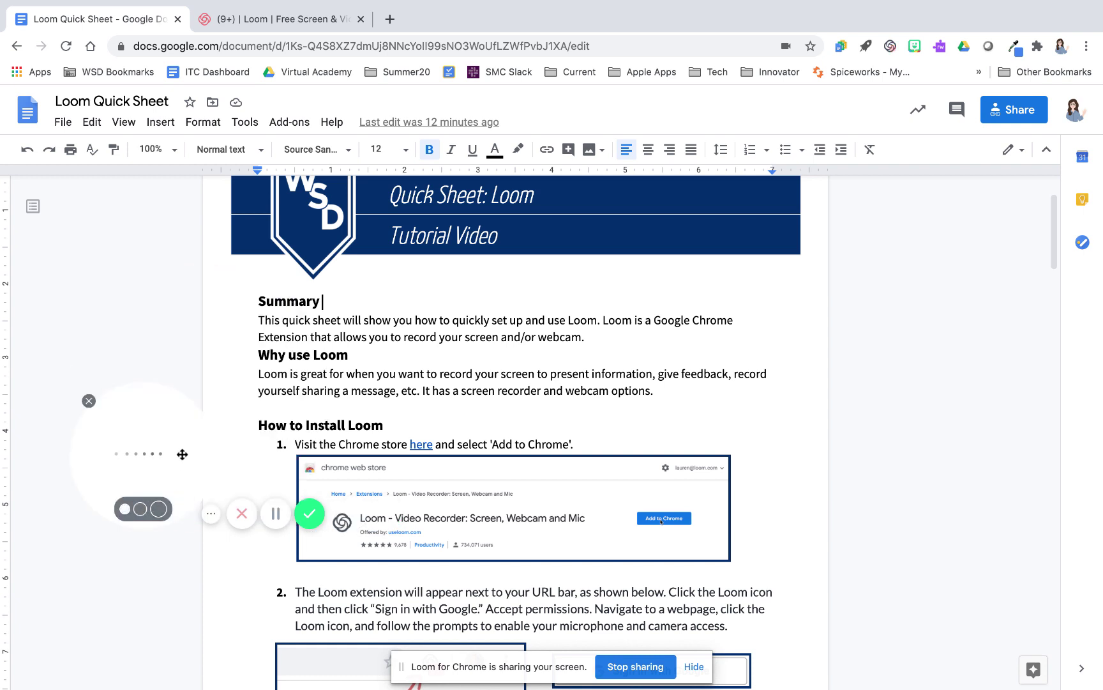
{"action": "left_click_drag", "start_coordinate": [182, 454], "coordinate": [183, 555]}
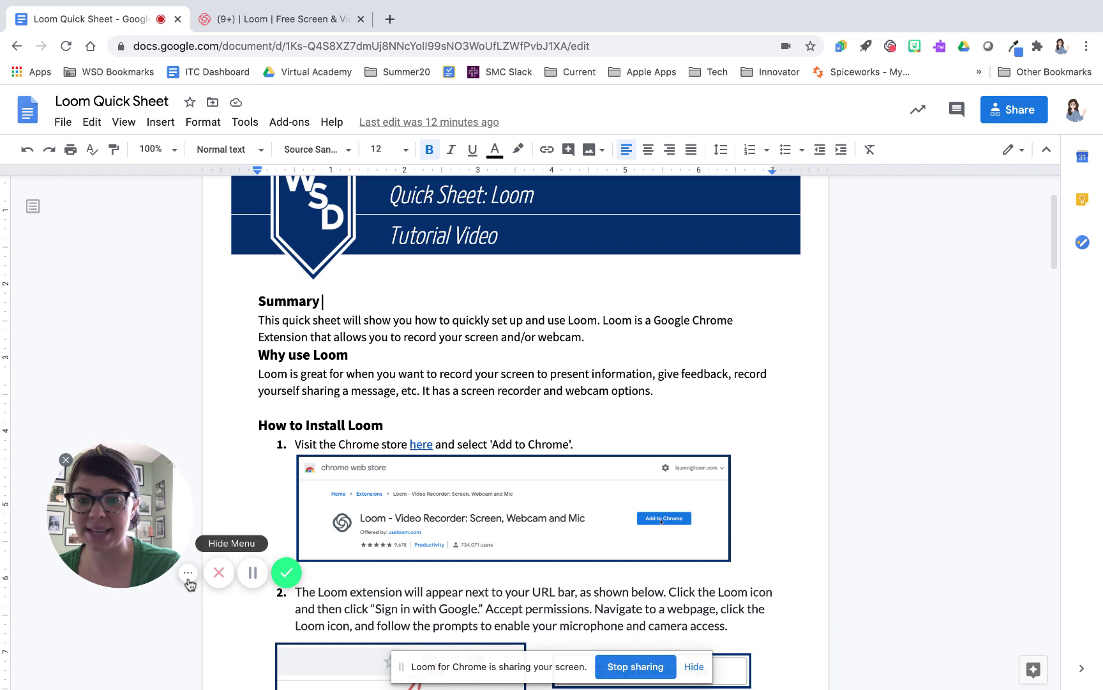
Try the recording control menu's hide option, and pause and resume the recording
{"action": "left_click", "coordinate": [188, 573]}
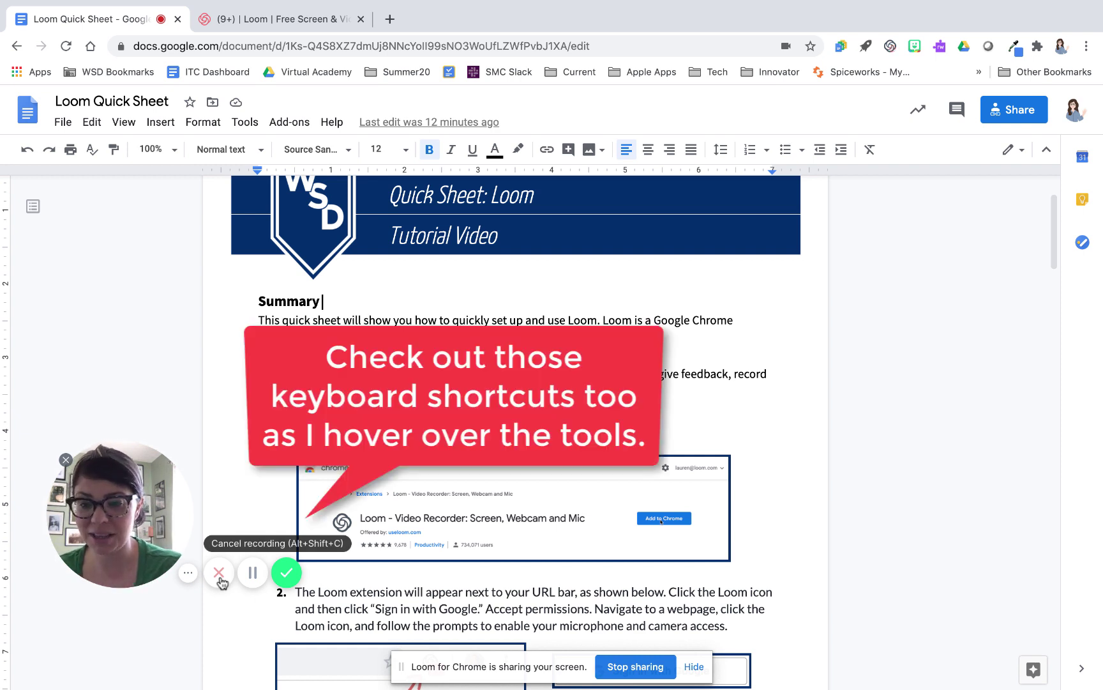
{"action": "left_click", "coordinate": [253, 574]}
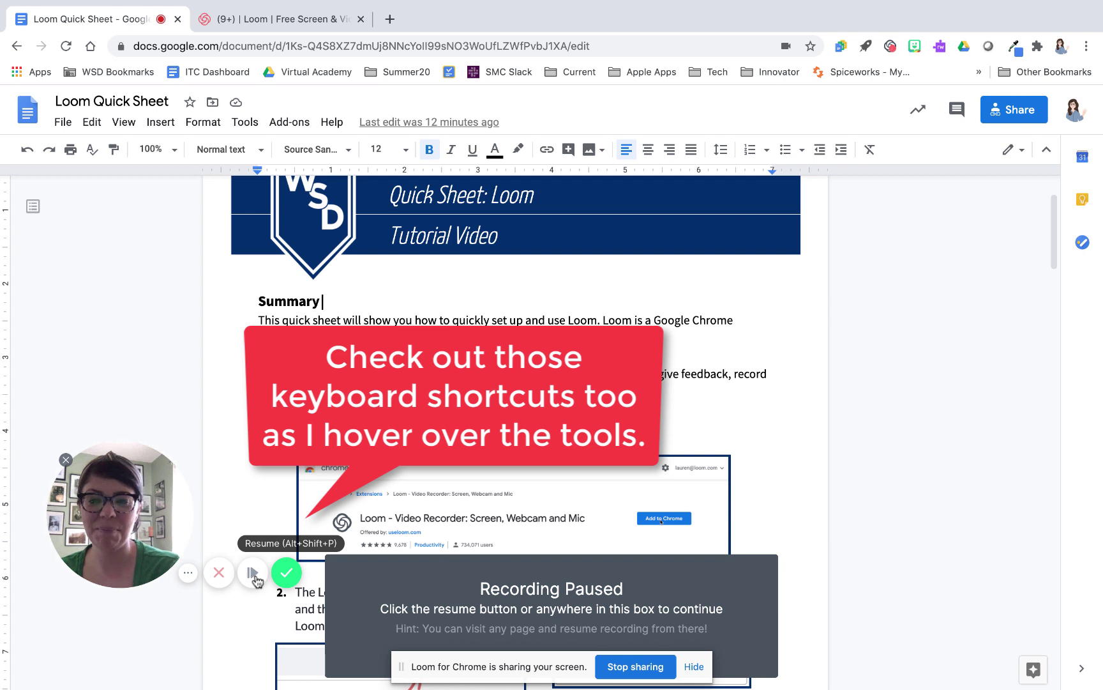
{"action": "left_click", "coordinate": [254, 576]}
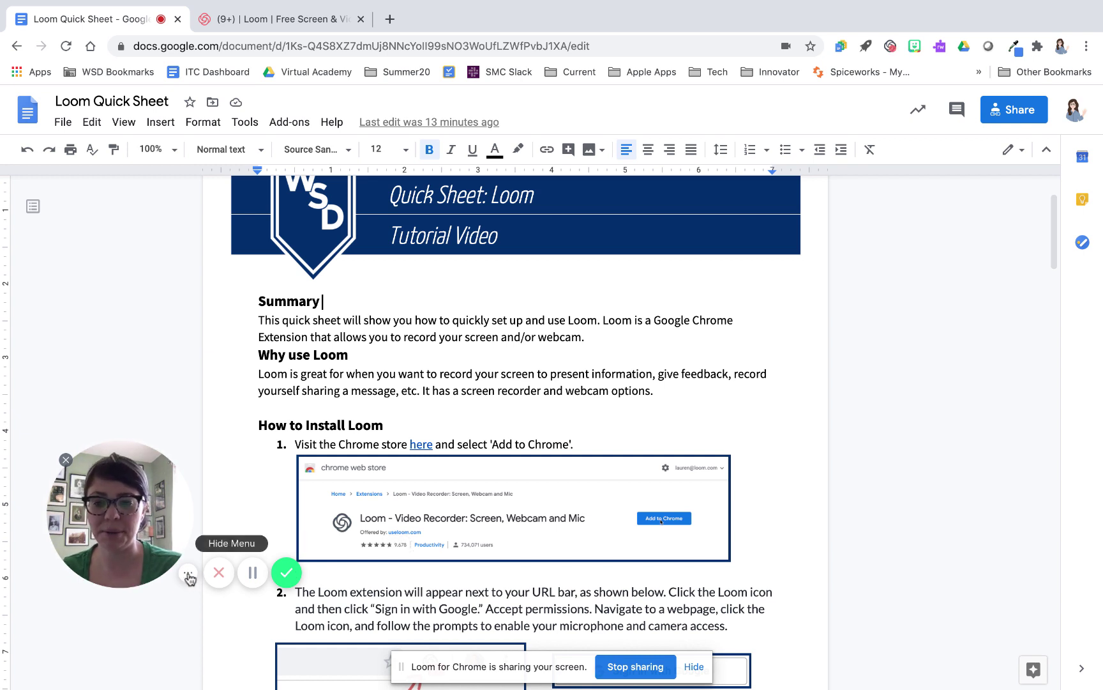
Capture the quick sheet's summary and install instructions in the recording and finish it
{"action": "mouse_move", "coordinate": [161, 540]}
{"action": "scroll", "coordinate": [478, 422], "scroll_direction": "down", "scroll_amount": 3}
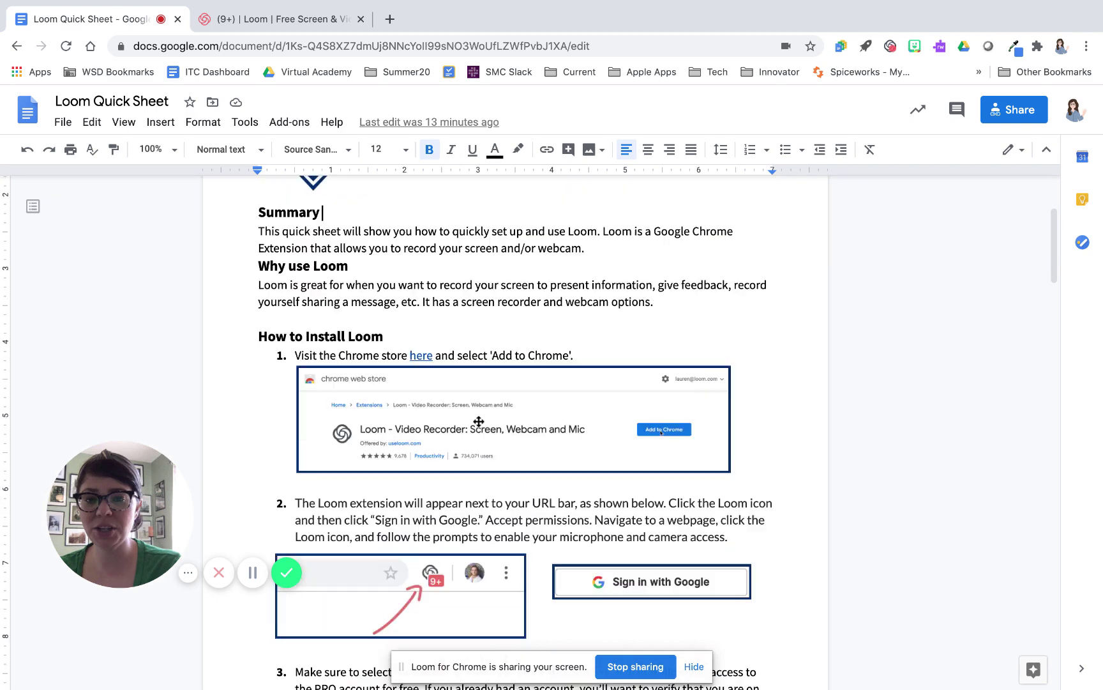
{"action": "scroll", "coordinate": [478, 422], "scroll_direction": "up", "scroll_amount": 5}
{"action": "scroll", "coordinate": [478, 421], "scroll_direction": "down", "scroll_amount": 1}
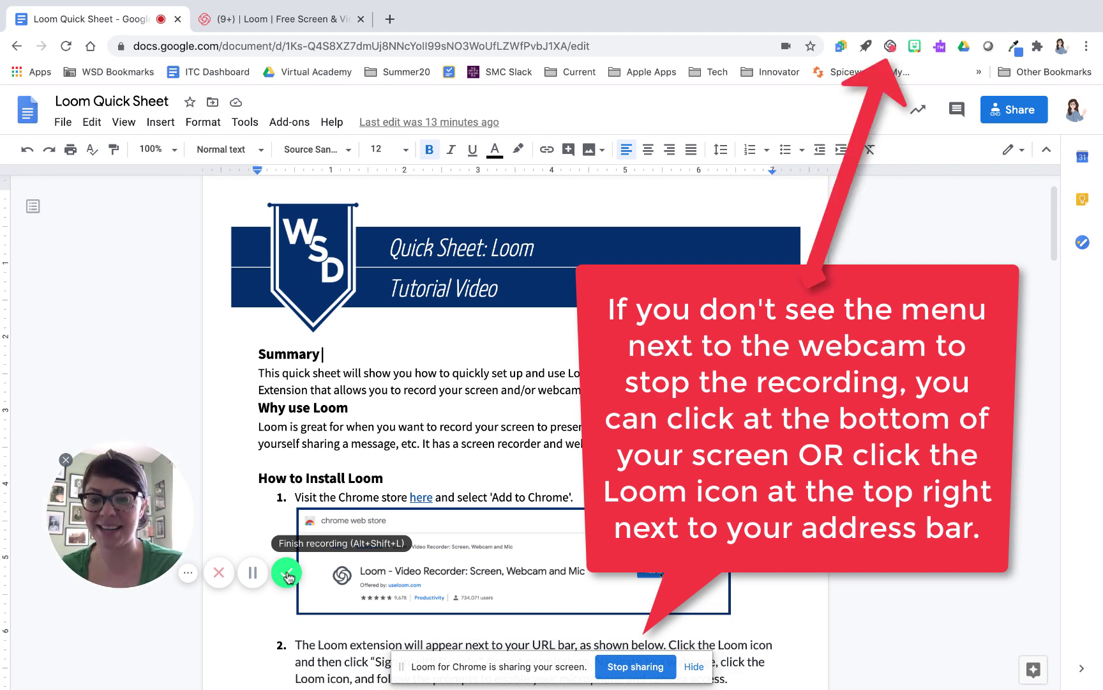
{"action": "left_click", "coordinate": [287, 573]}
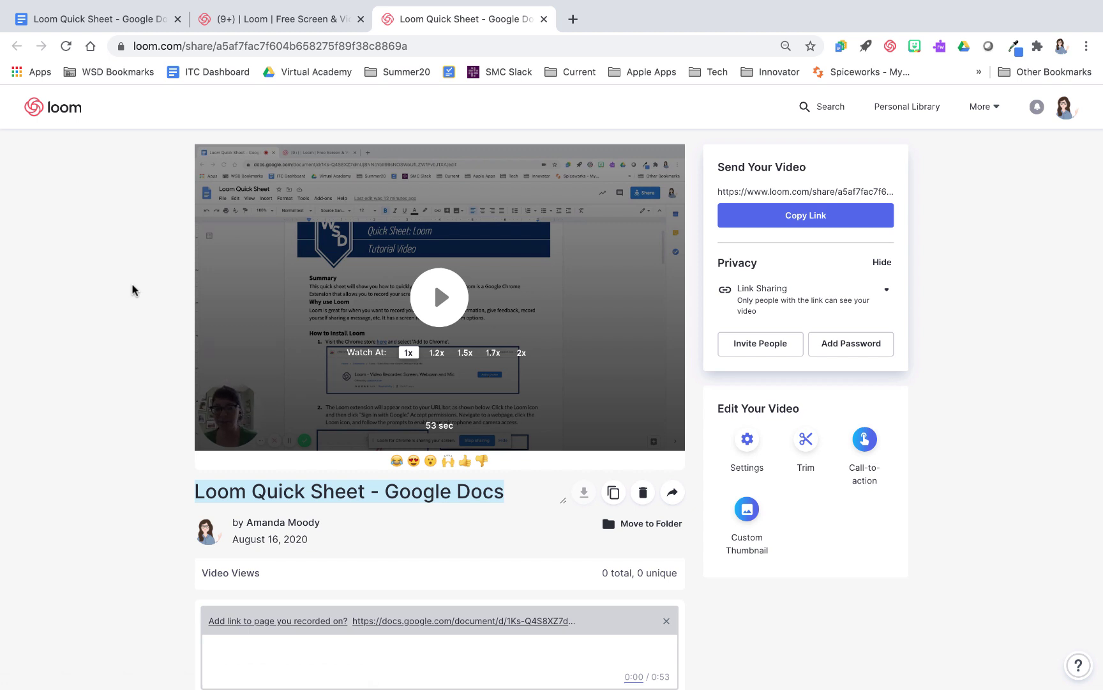
Briefly play the finished recording and rename the video "Loom Practice"
{"action": "left_click", "coordinate": [440, 302]}
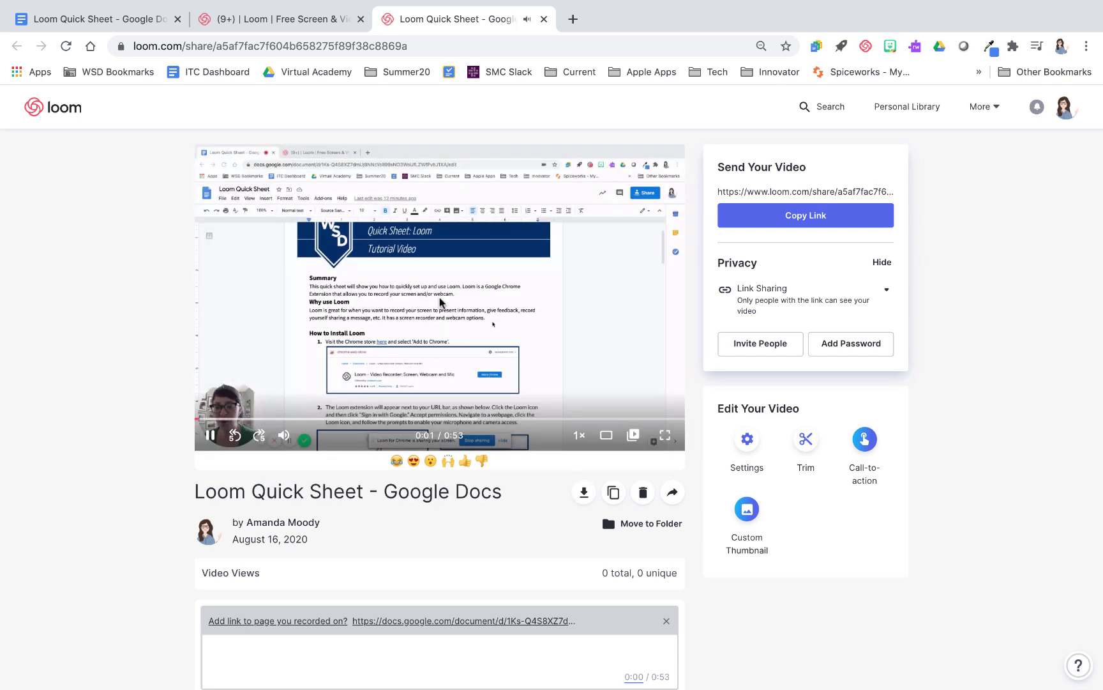
{"action": "left_click", "coordinate": [214, 434]}
{"action": "left_click", "coordinate": [240, 491]}
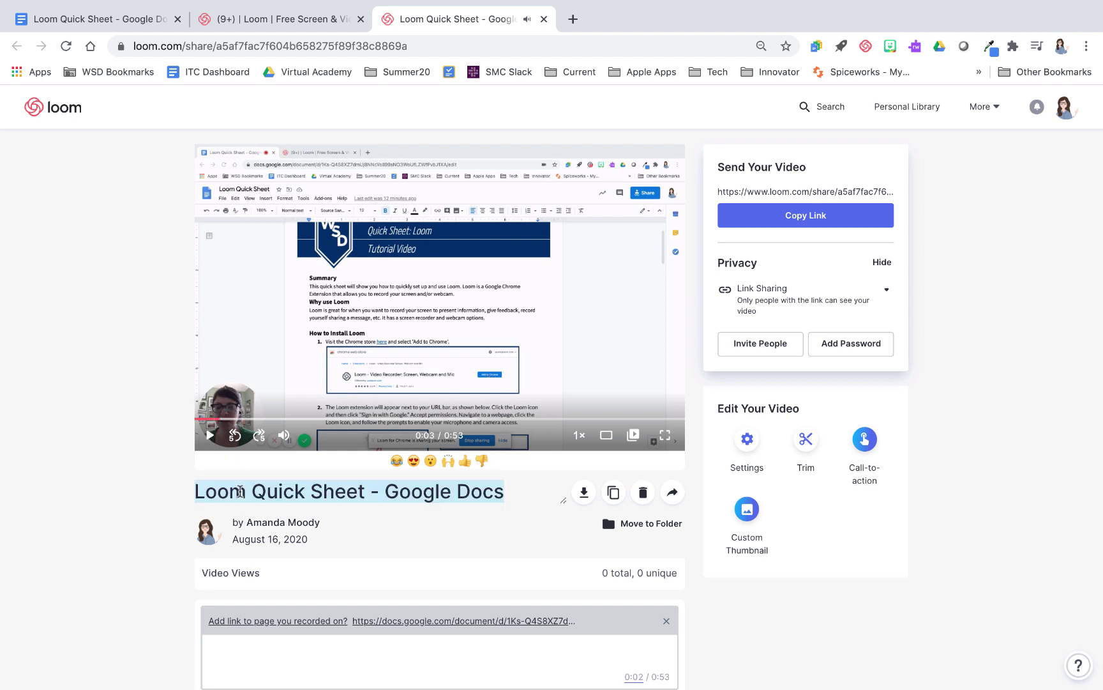
{"action": "scroll", "coordinate": [240, 491], "scroll_direction": "down", "scroll_amount": 1}
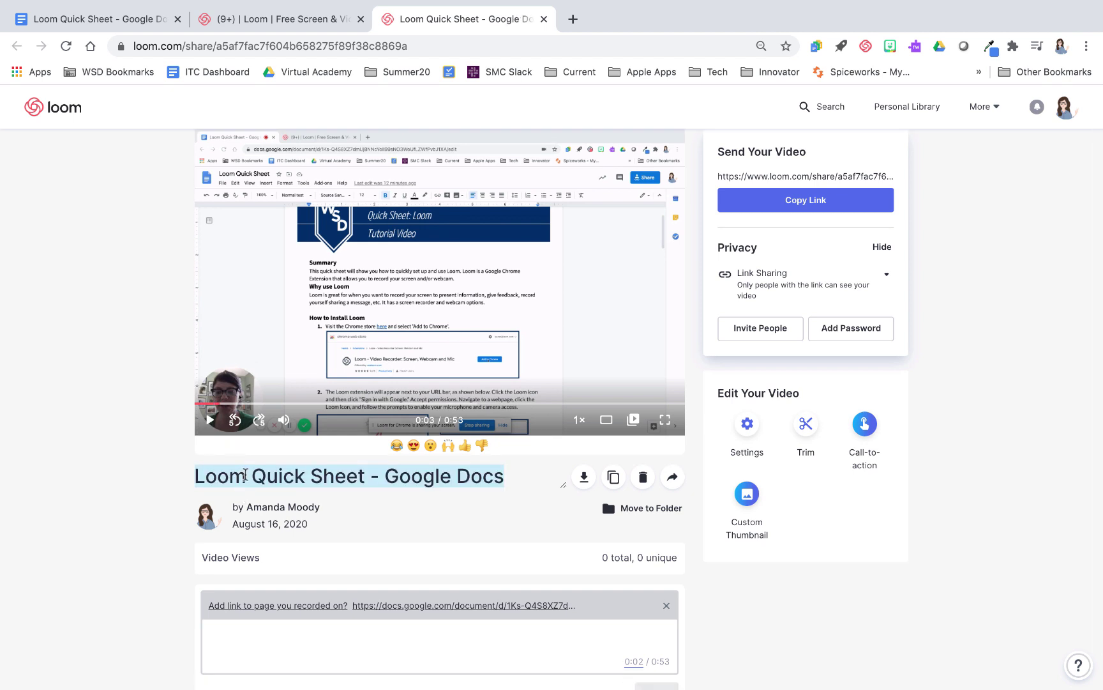
{"action": "type", "text": "Loom Practice"}
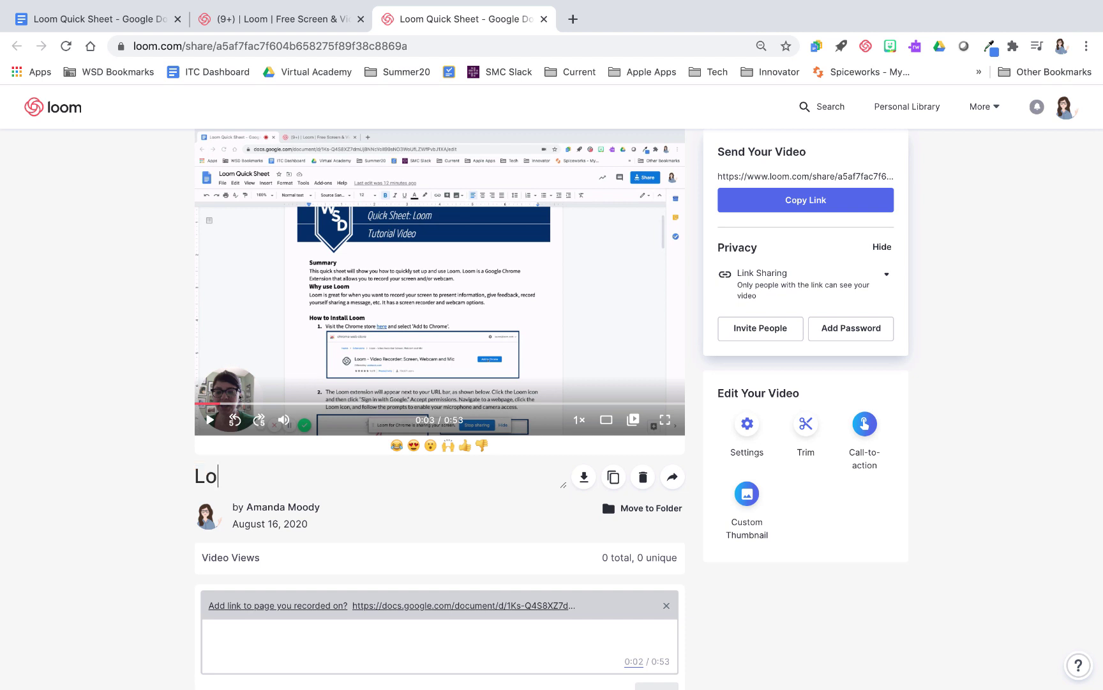
{"action": "key", "text": "BackSpace"}
{"action": "key", "text": "BackSpace"}
{"action": "key", "text": "BackSpace"}
{"action": "type", "text": "ract"}
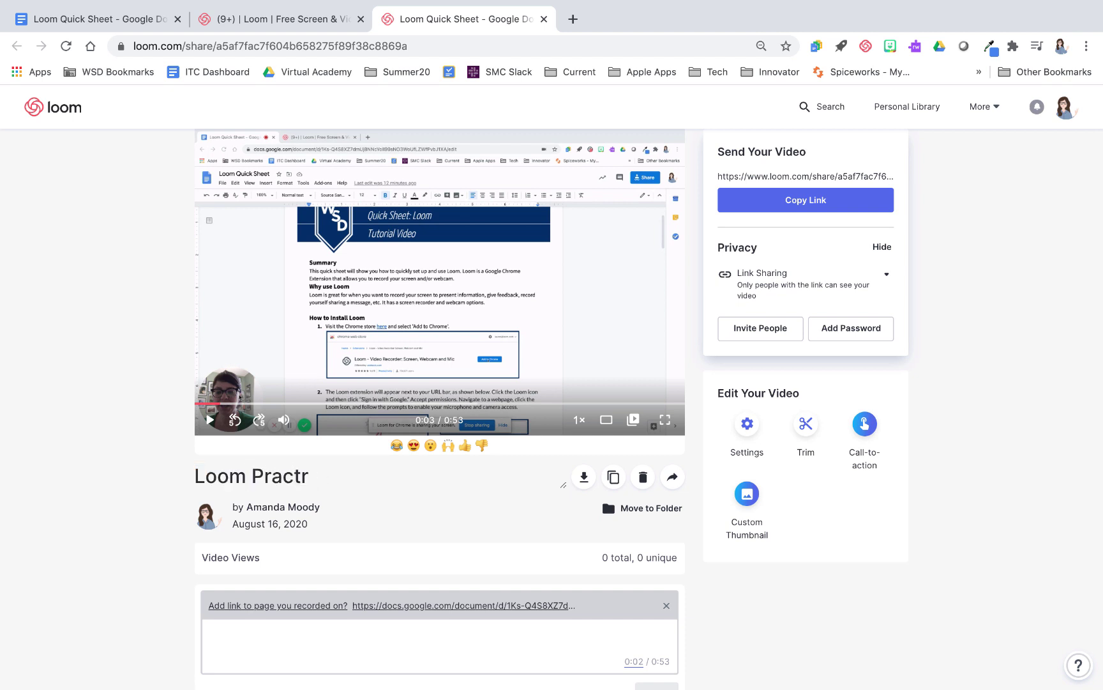
{"action": "type", "text": "ice"}
Show the sharing options for the Loom Practice video
{"action": "left_click", "coordinate": [585, 480]}
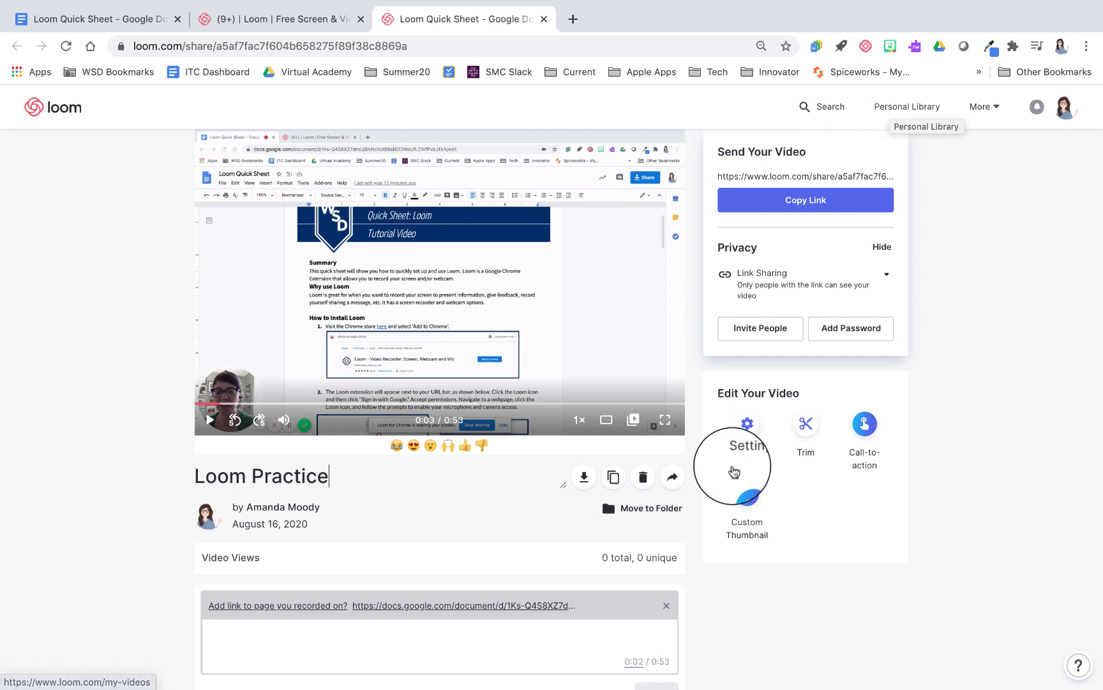
{"action": "left_click", "coordinate": [672, 476]}
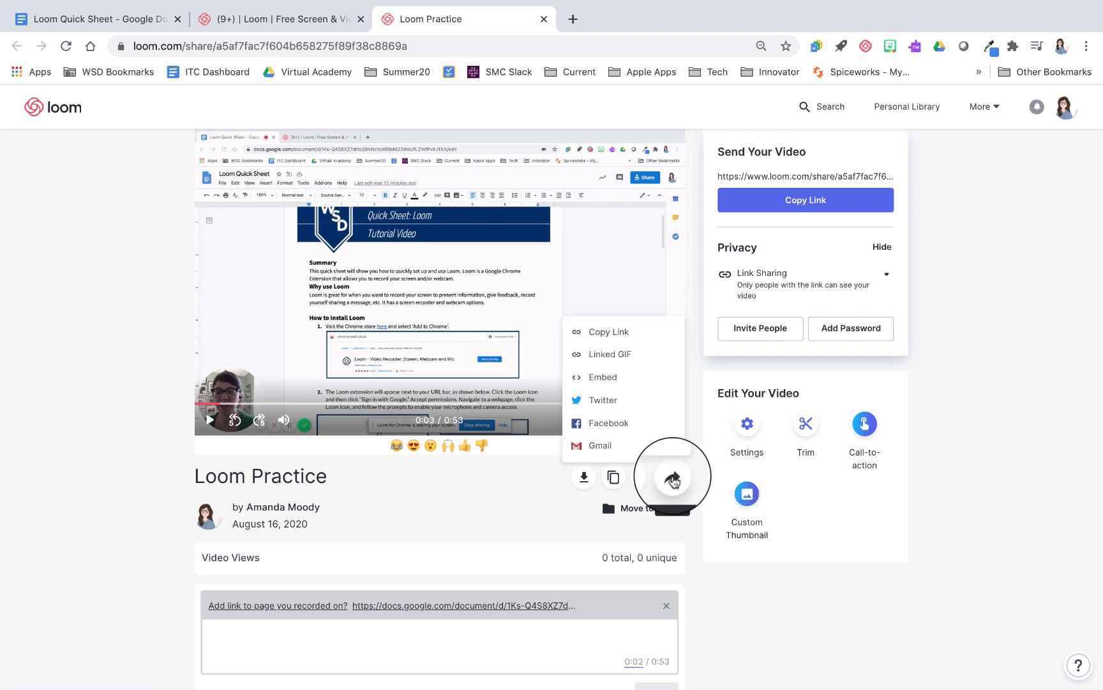
{"action": "left_click", "coordinate": [666, 333]}
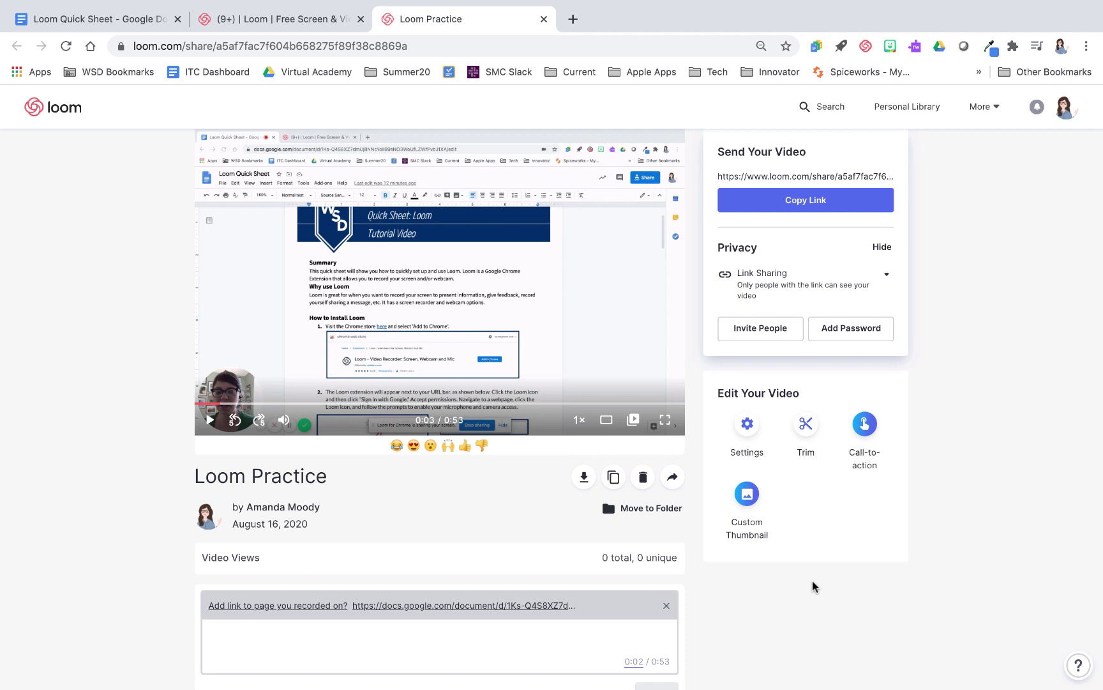
Open the video for trimming, play its opening seconds and mark a trim section from 0:08.8 to 0:11.0
{"action": "left_click", "coordinate": [806, 433]}
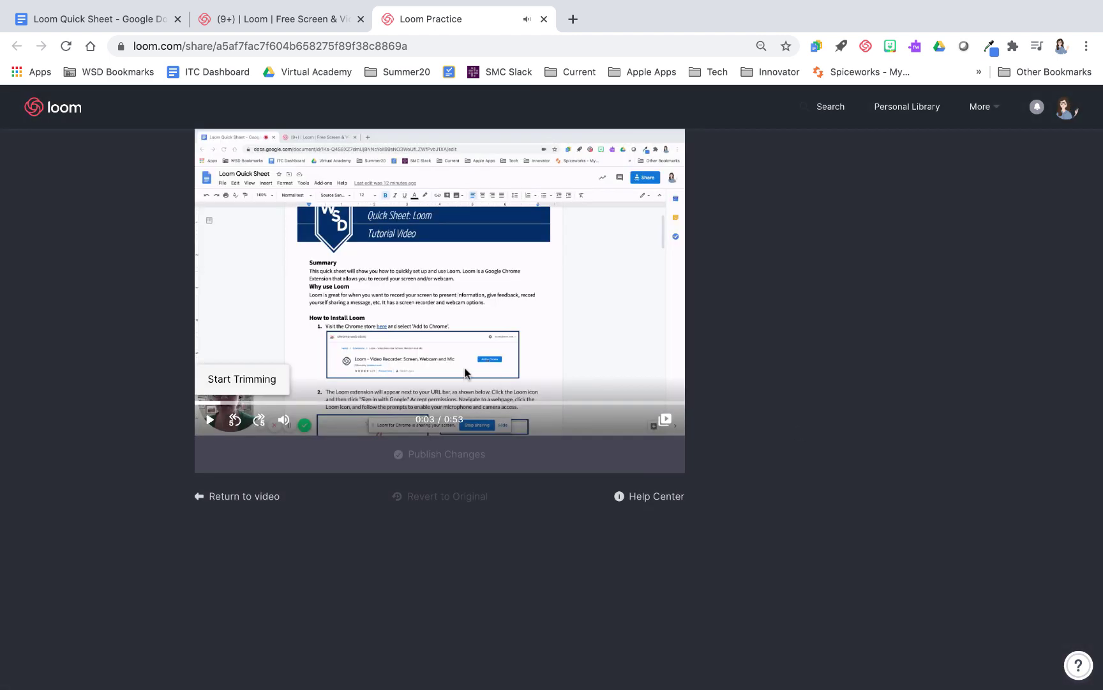
{"action": "left_click", "coordinate": [235, 420]}
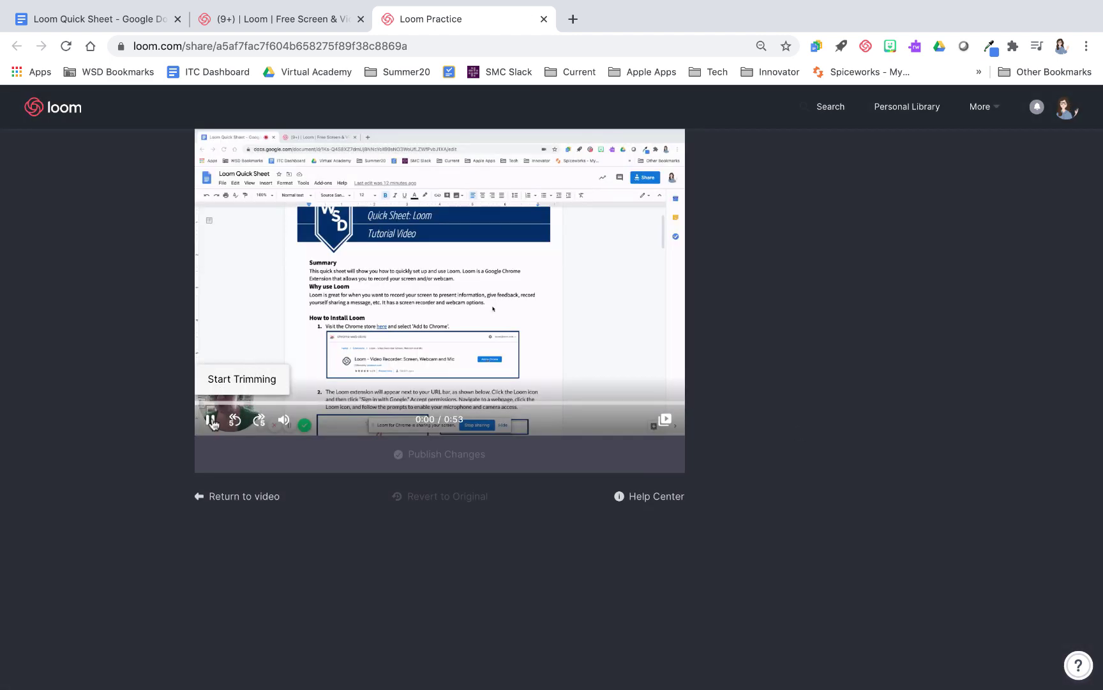
{"action": "left_click", "coordinate": [263, 407]}
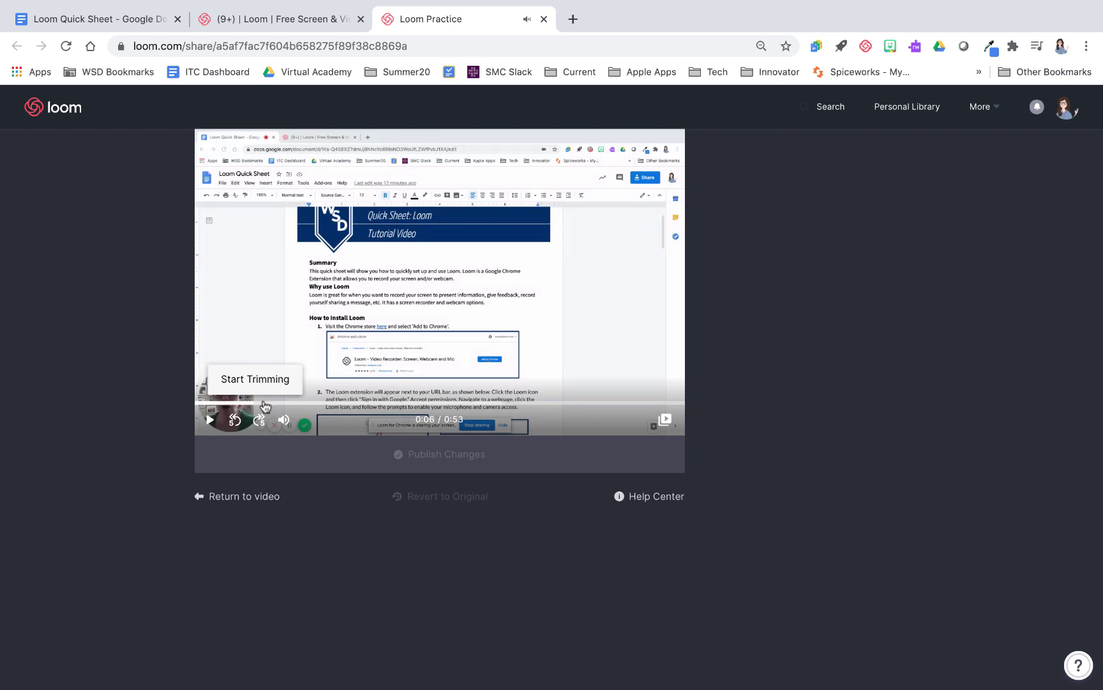
{"action": "left_click", "coordinate": [210, 420]}
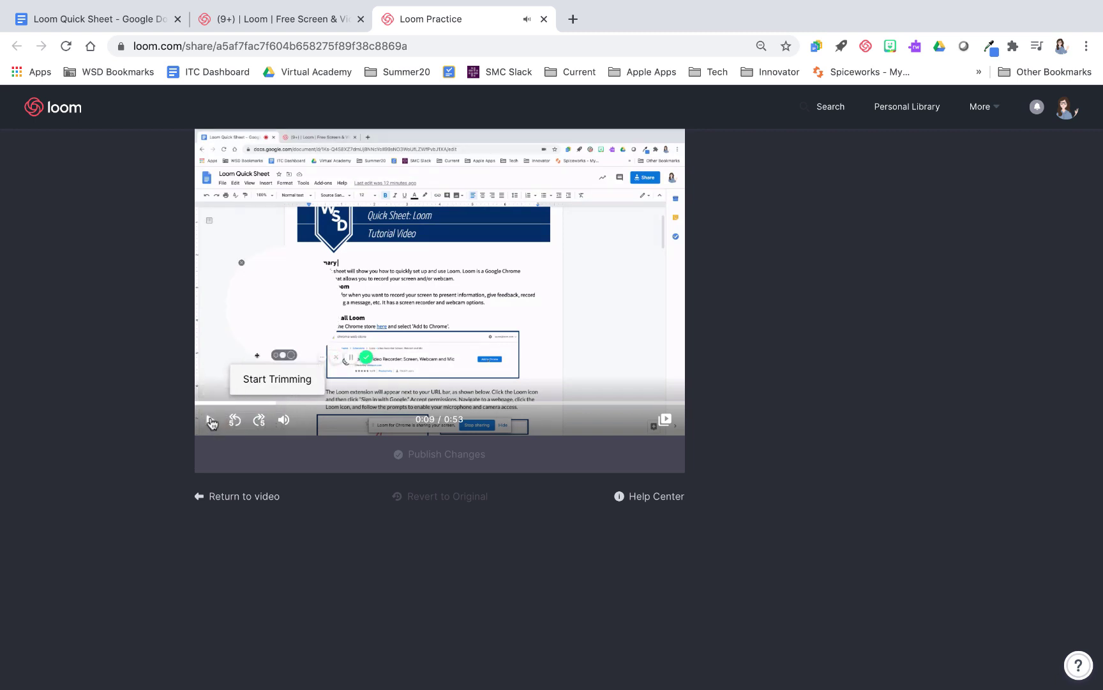
{"action": "left_click", "coordinate": [270, 381]}
{"action": "left_click_drag", "start_coordinate": [375, 379], "coordinate": [296, 386]}
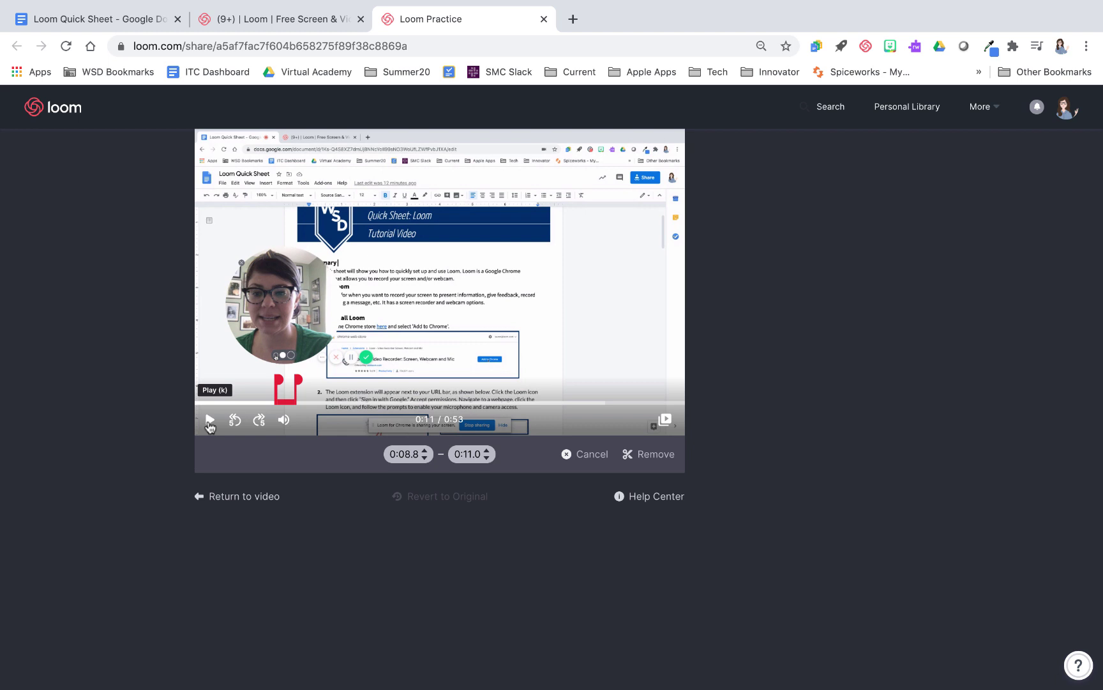
Set the start of the marked trim section to 0:02.2
{"action": "left_click", "coordinate": [426, 457]}
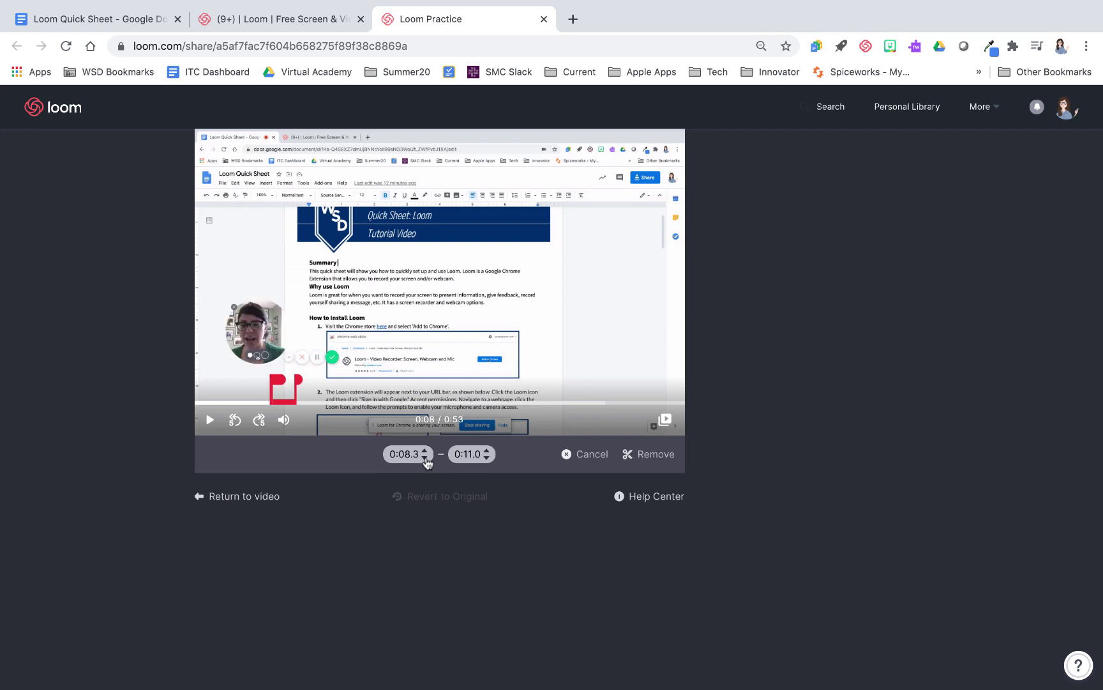
{"action": "left_click", "coordinate": [425, 457]}
{"action": "left_click", "coordinate": [425, 458]}
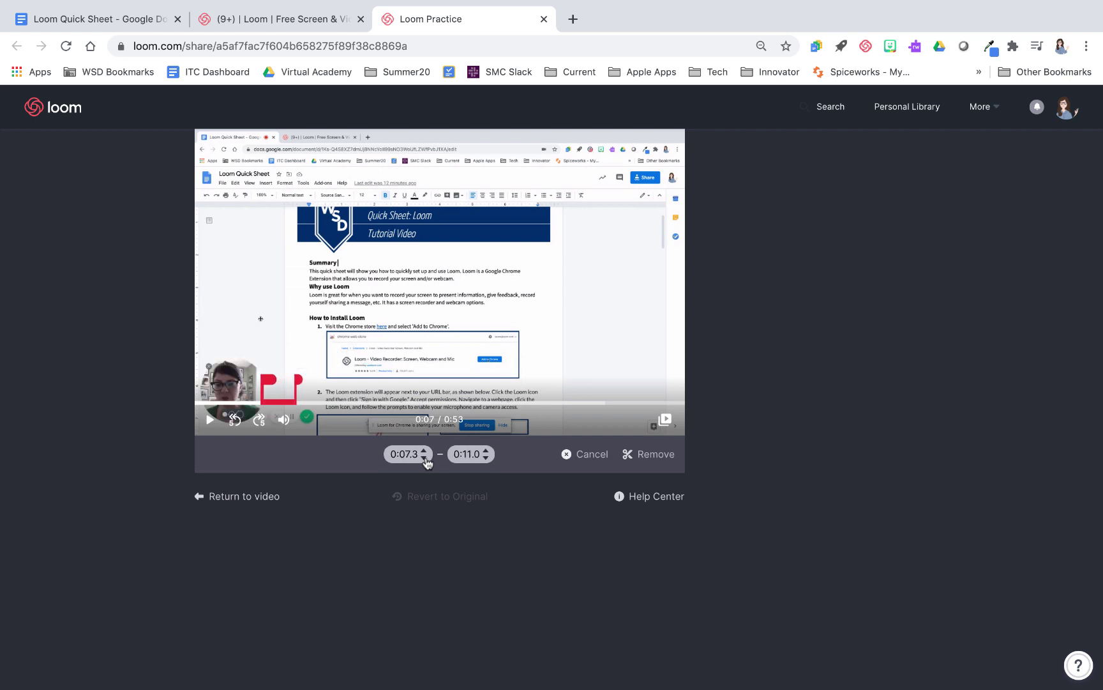
{"action": "left_click", "coordinate": [425, 458]}
{"action": "left_click", "coordinate": [425, 457]}
{"action": "left_click", "coordinate": [425, 458]}
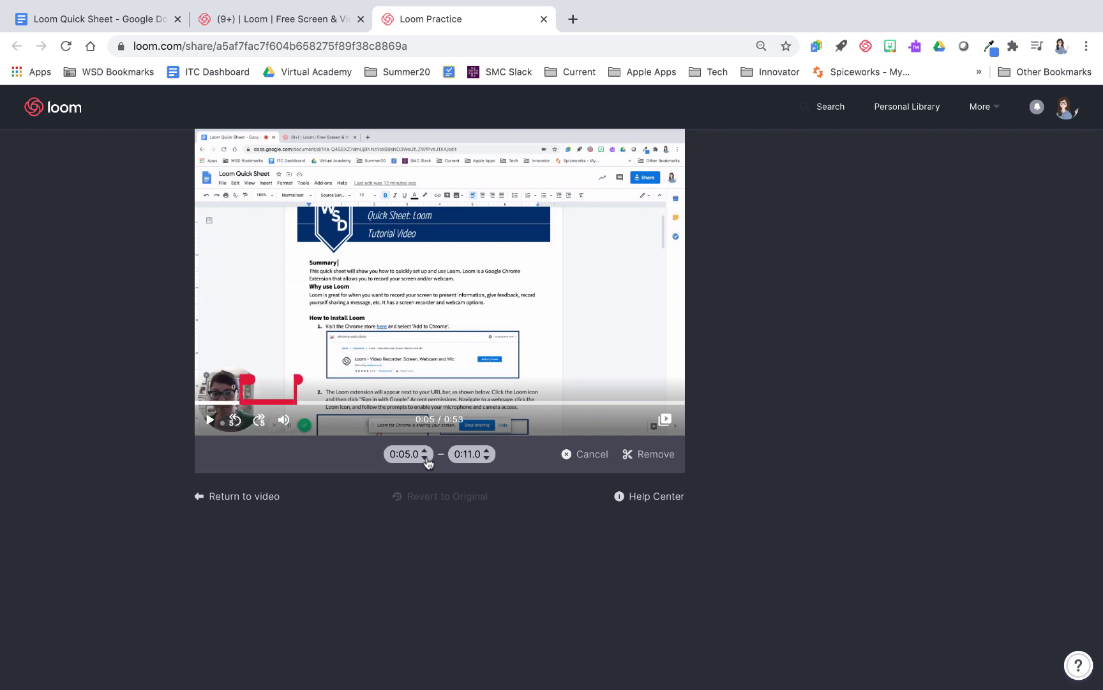
{"action": "left_click", "coordinate": [426, 458]}
{"action": "left_click", "coordinate": [425, 457]}
{"action": "left_click", "coordinate": [425, 458]}
{"action": "left_click", "coordinate": [425, 458]}
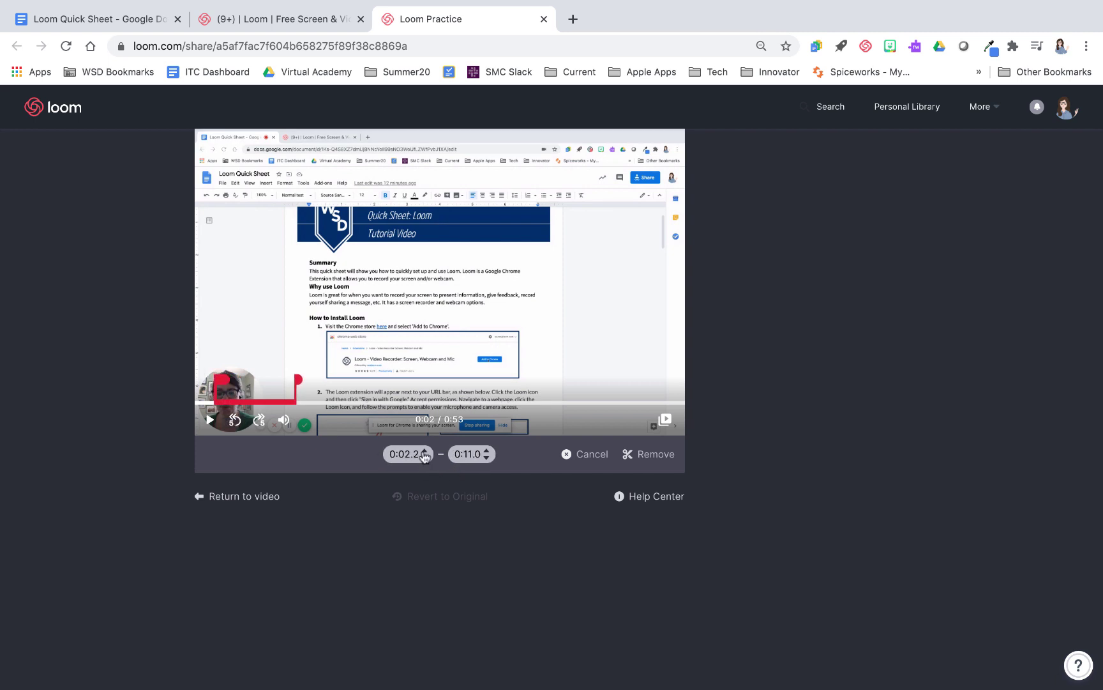
Remove the marked section from the video and publish the changes
{"action": "left_click", "coordinate": [636, 460]}
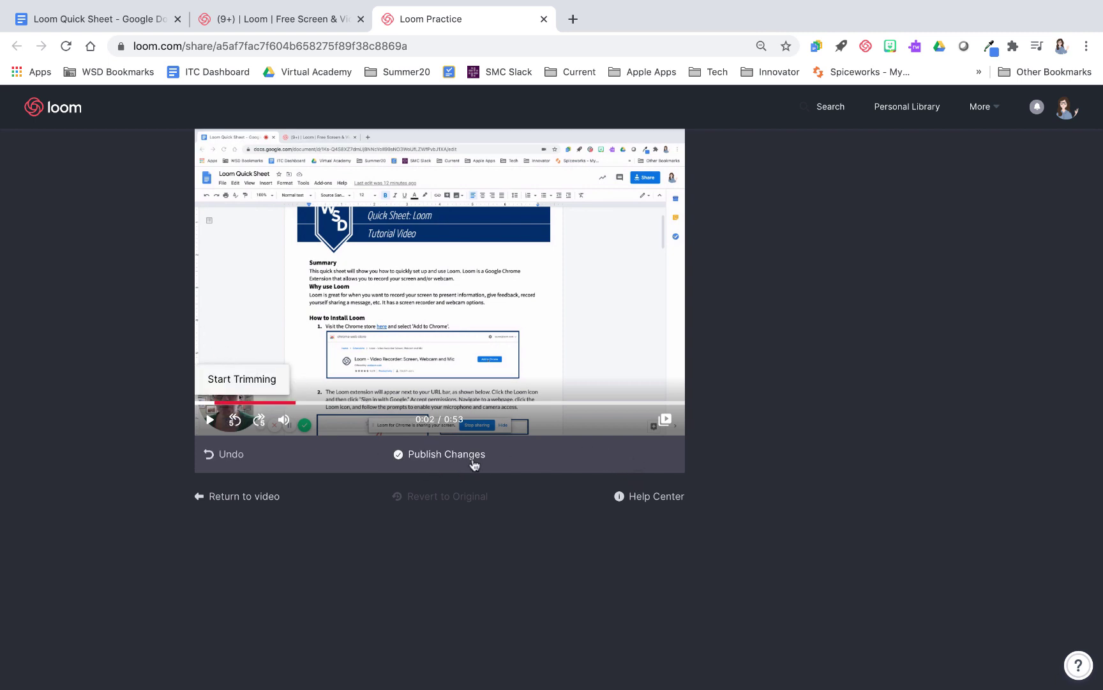
{"action": "left_click", "coordinate": [433, 456]}
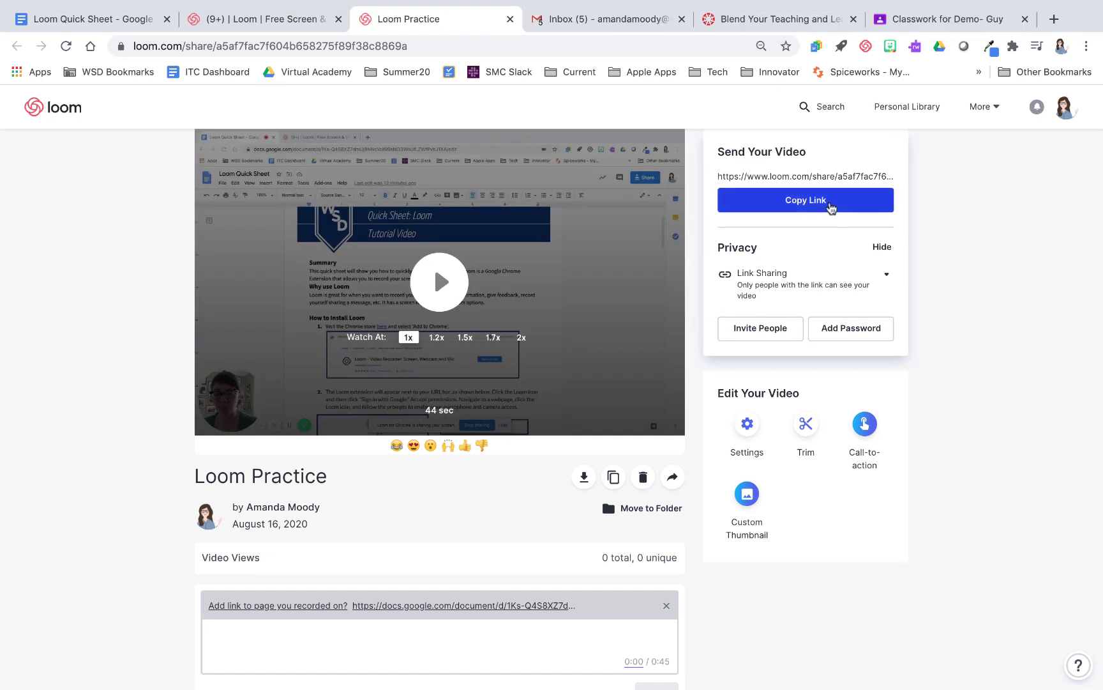
Copy the Loom Practice video's share link, and then copy its linked GIF thumbnail
{"action": "left_click", "coordinate": [795, 203]}
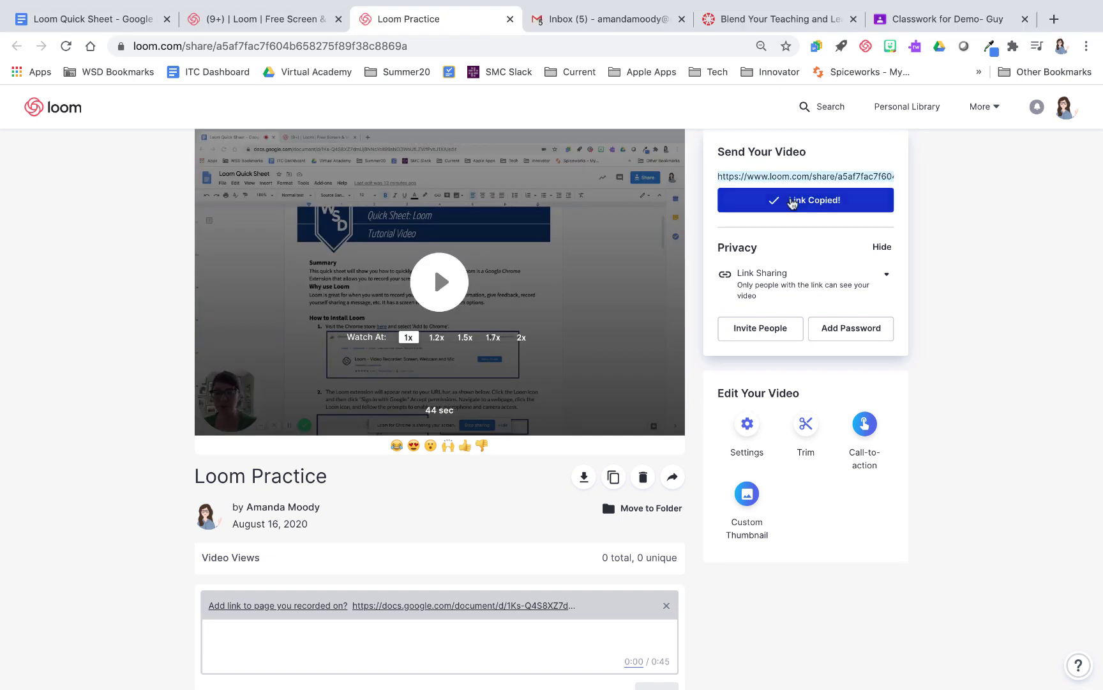
{"action": "left_click", "coordinate": [672, 478]}
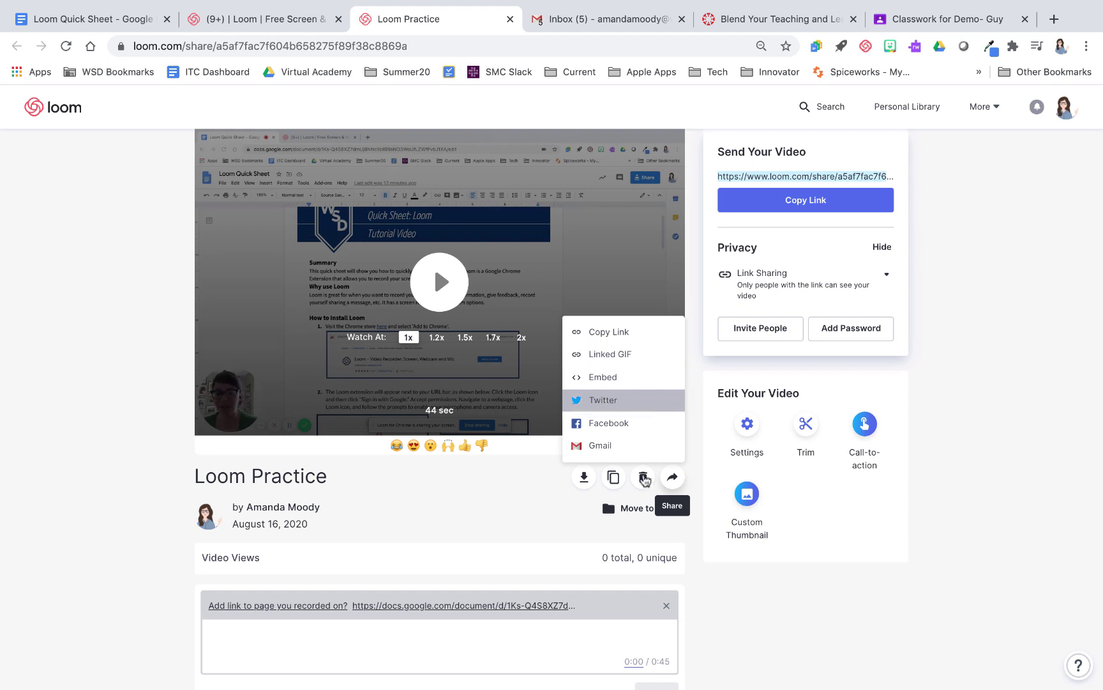
{"action": "left_click", "coordinate": [644, 353]}
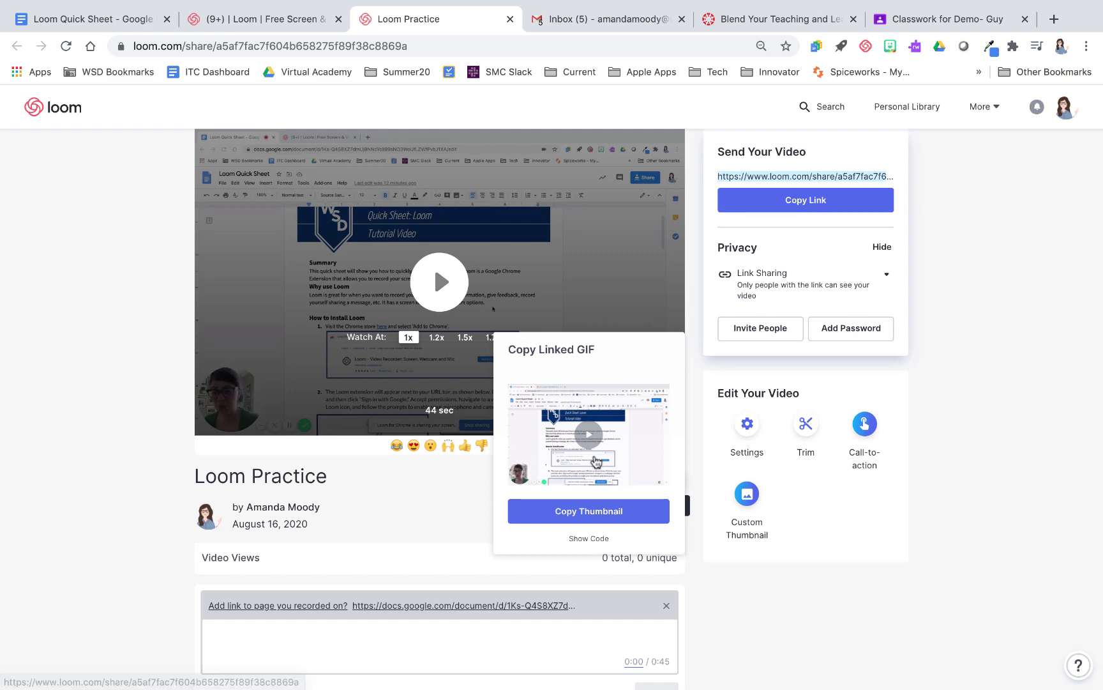
{"action": "left_click", "coordinate": [589, 511]}
Switch to Gmail, paste the linked GIF into the body of the new message and show the link attached to it
{"action": "left_click", "coordinate": [601, 19]}
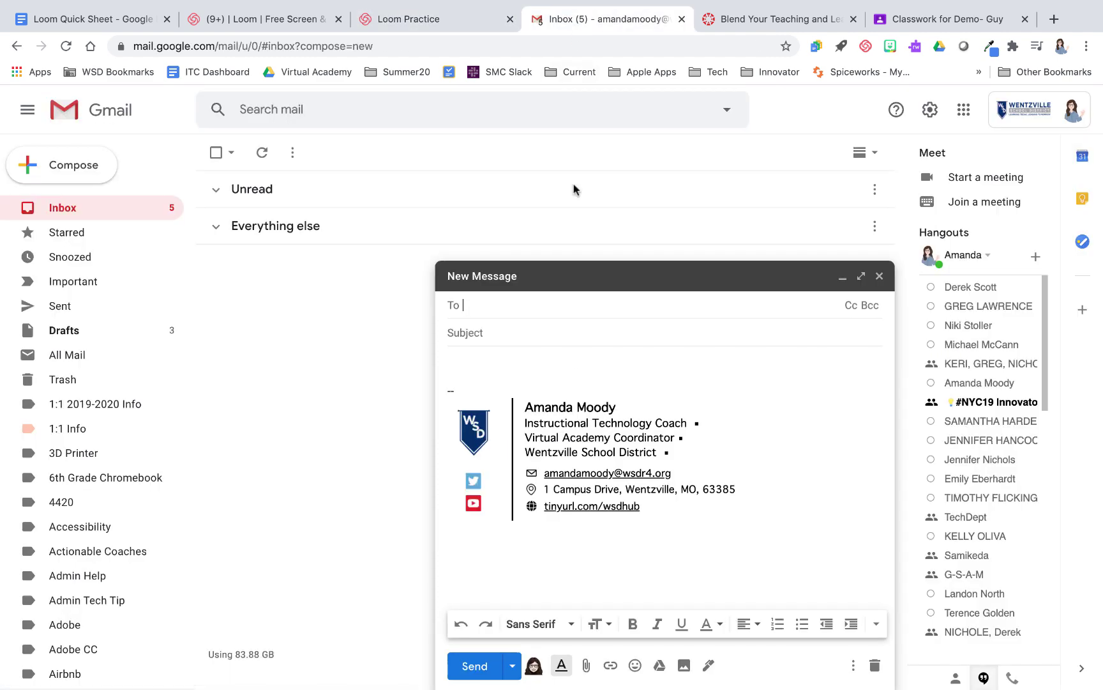
{"action": "left_click", "coordinate": [561, 359]}
{"action": "key", "text": "ctrl+v"}
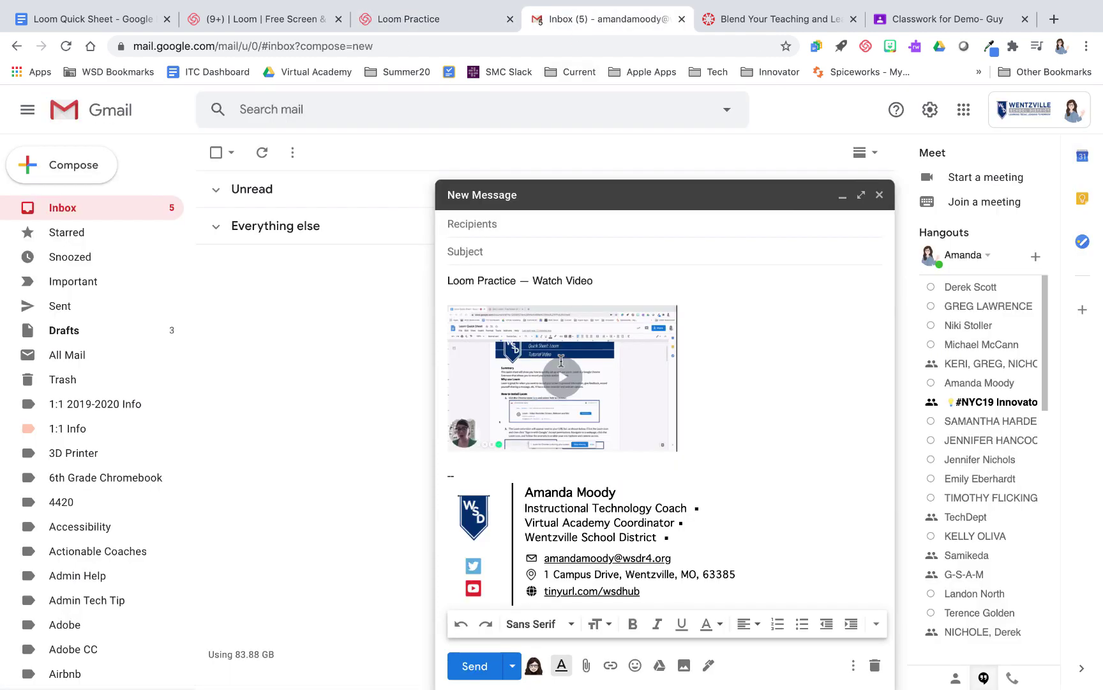
{"action": "left_click", "coordinate": [587, 370]}
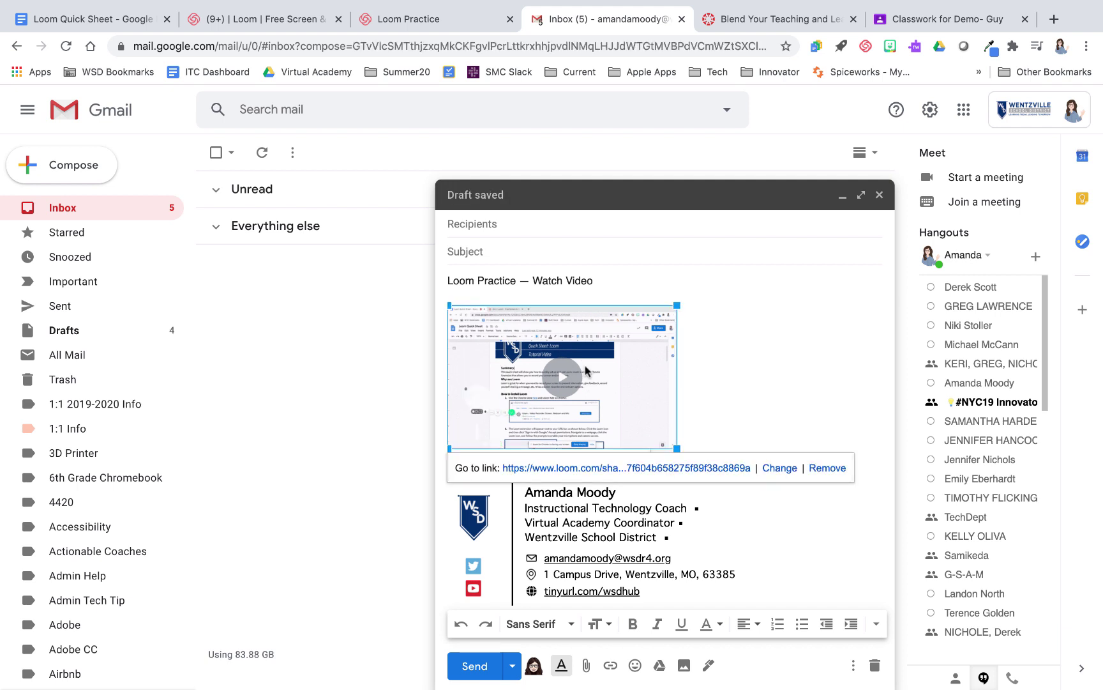
{"action": "left_click", "coordinate": [727, 355]}
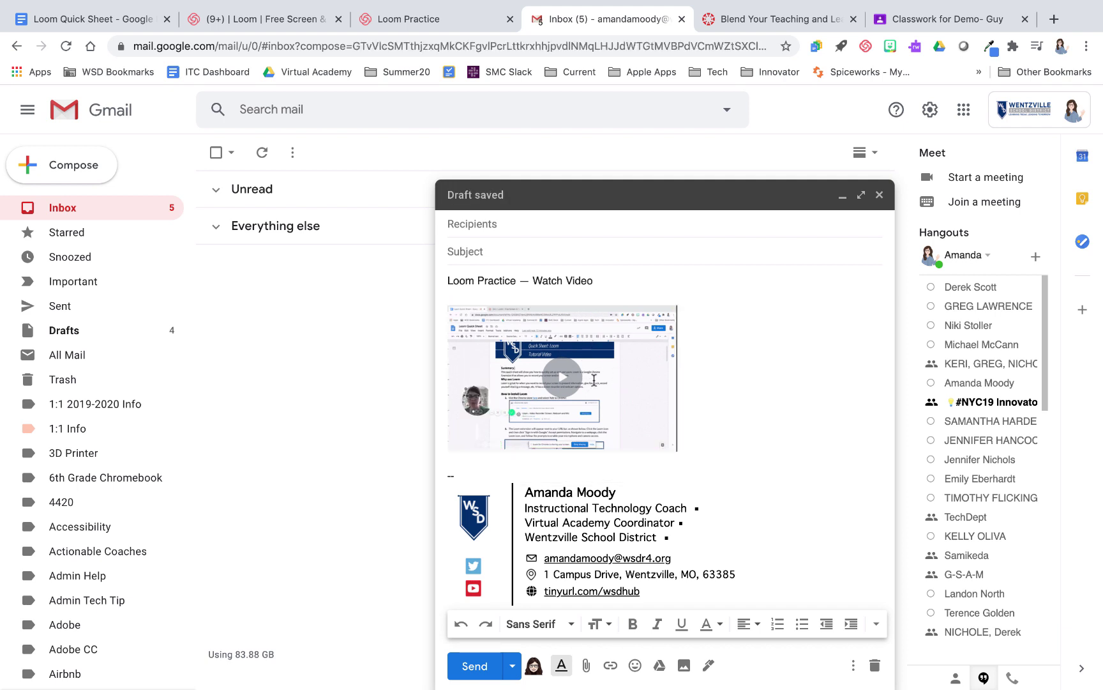
{"action": "left_click", "coordinate": [594, 379]}
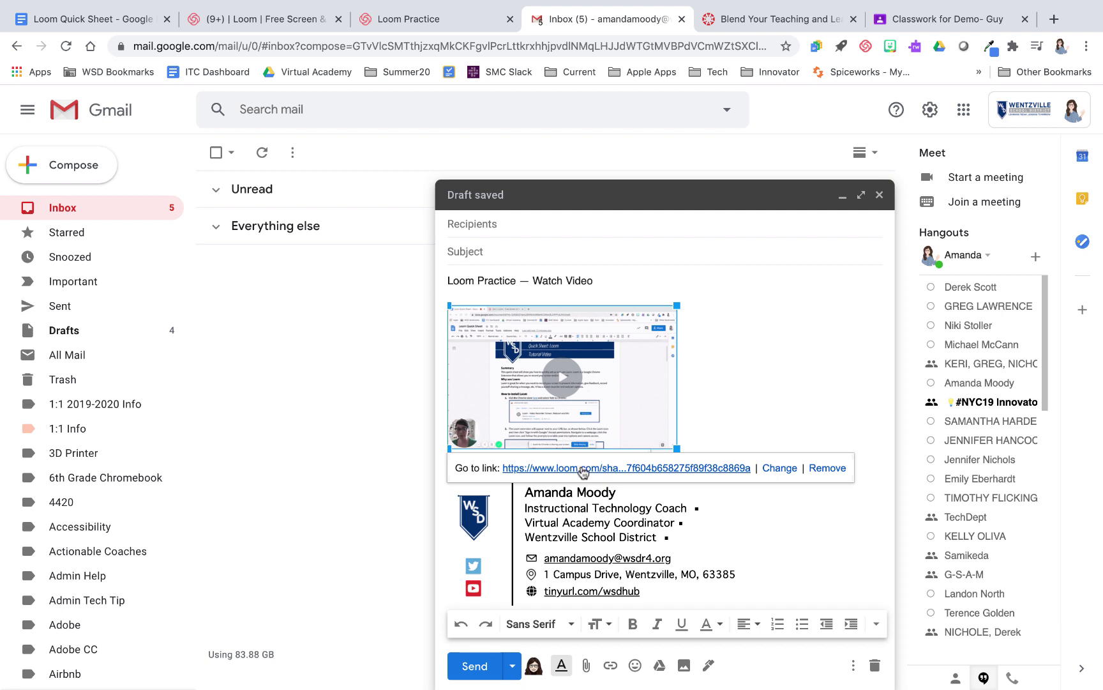
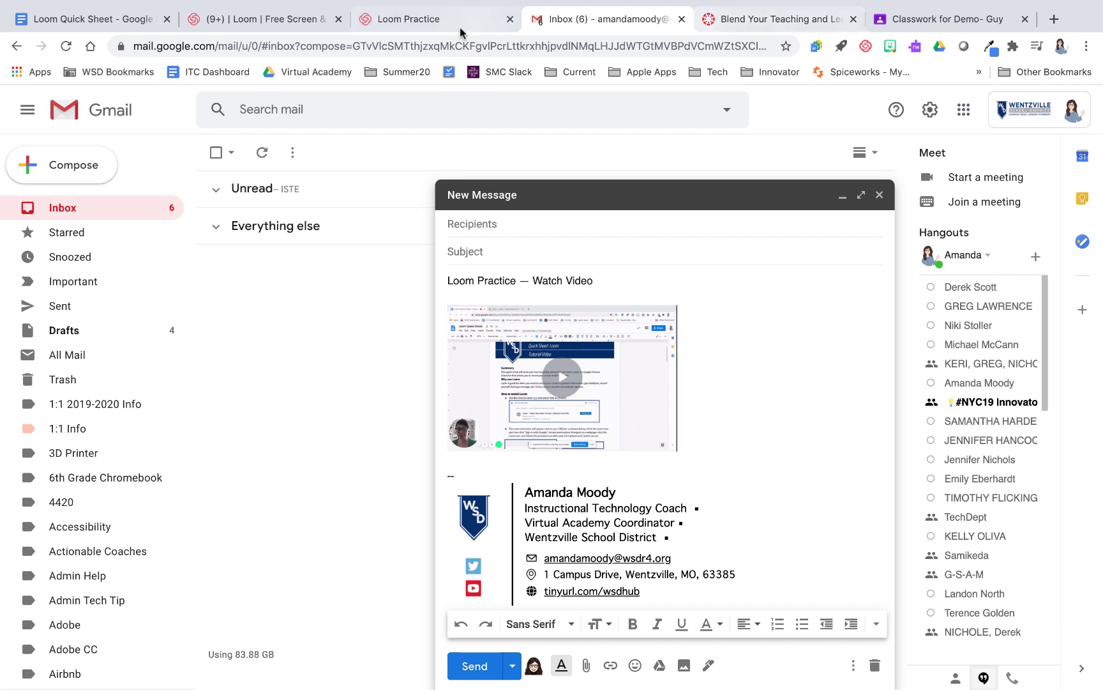
Return to the Loom Practice video in Loom and copy its embed code with the Responsive option
{"action": "left_click", "coordinate": [408, 19]}
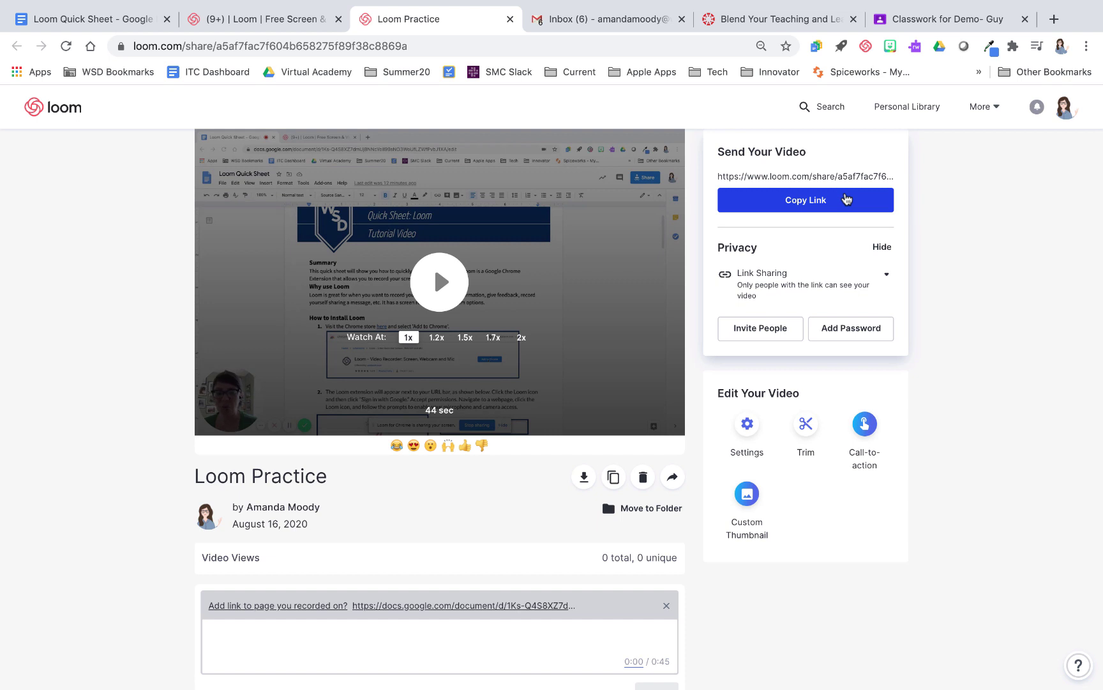
{"action": "left_click", "coordinate": [673, 479]}
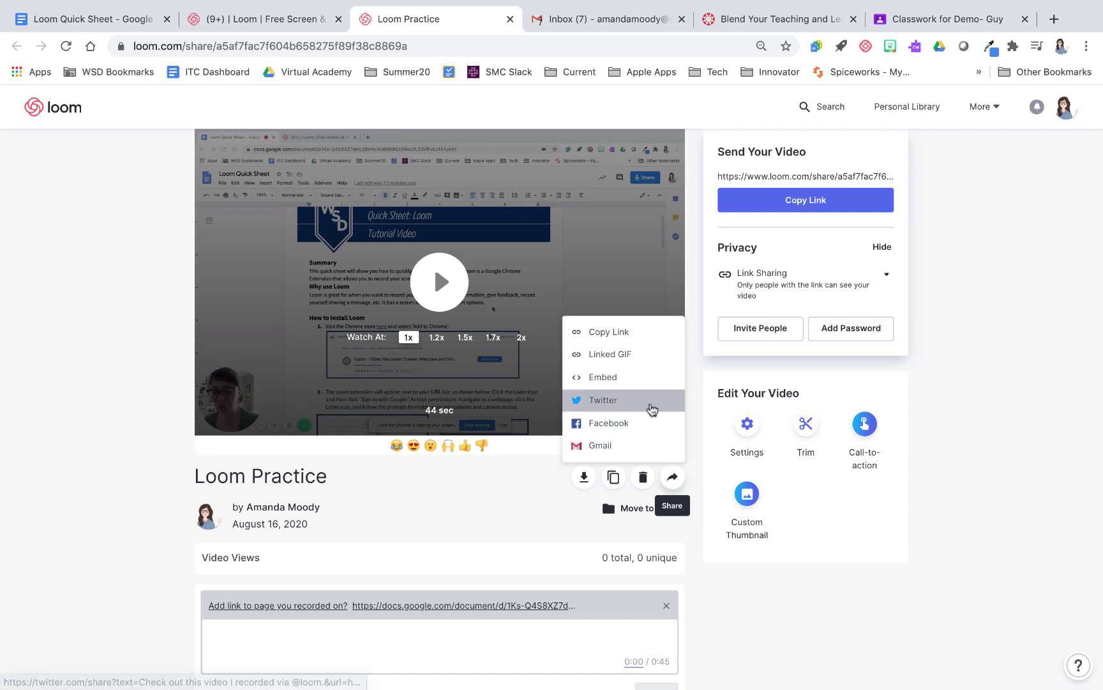
{"action": "left_click", "coordinate": [636, 378]}
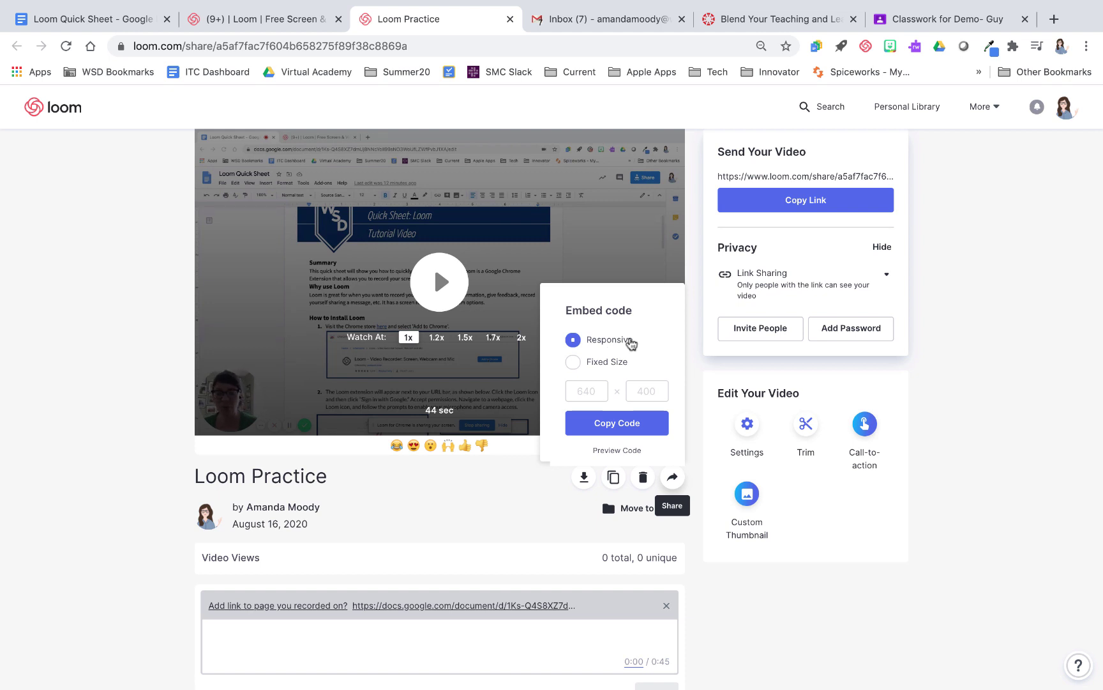
Switch to the Canvas page editor and embed the Loom video as media using the copied embed code
{"action": "left_click", "coordinate": [719, 23]}
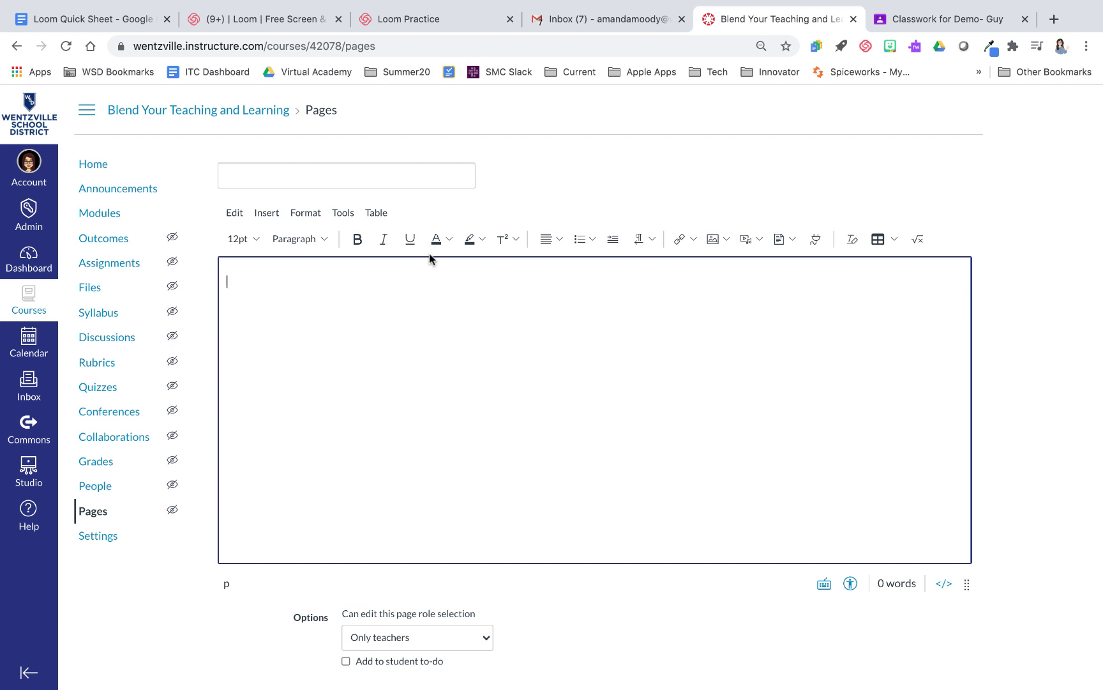
{"action": "left_click", "coordinate": [759, 240]}
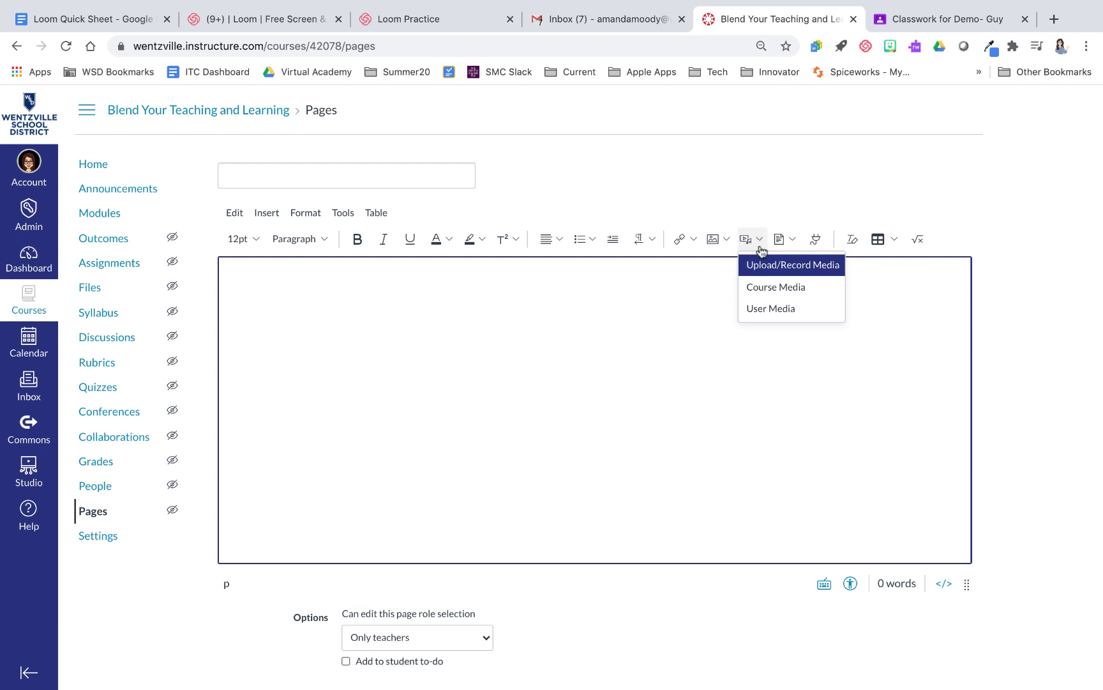
{"action": "left_click", "coordinate": [766, 266]}
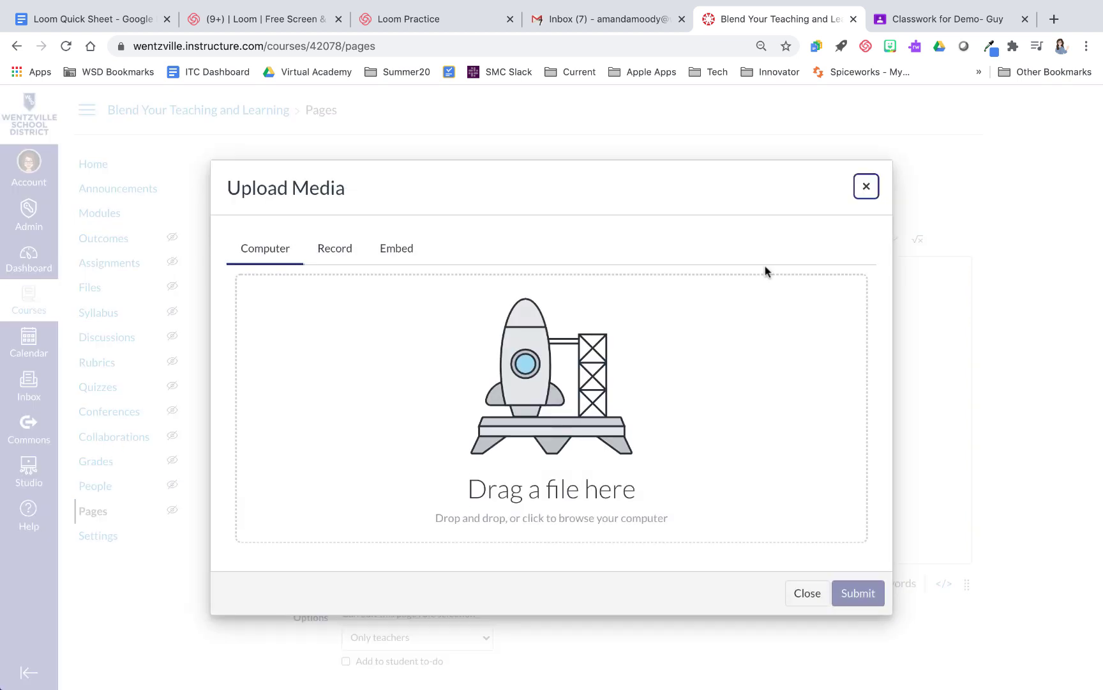
{"action": "left_click", "coordinate": [406, 255]}
{"action": "left_click", "coordinate": [335, 412]}
{"action": "type", "text": "<div style=\"position: relative; padding-bottom: 62.5%; height: 0;\"><iframe src=\"https://www.loom.com/embed/a5af7fac7f604b658275f89f38c8869a\" frameborder=\"0\" webkitallowfullscreen mozallowfullscreen allowfullscreen style=\"position: absolute; top: 0; left: 0; width: 100%; height: 100%;\"></iframe></div>"}
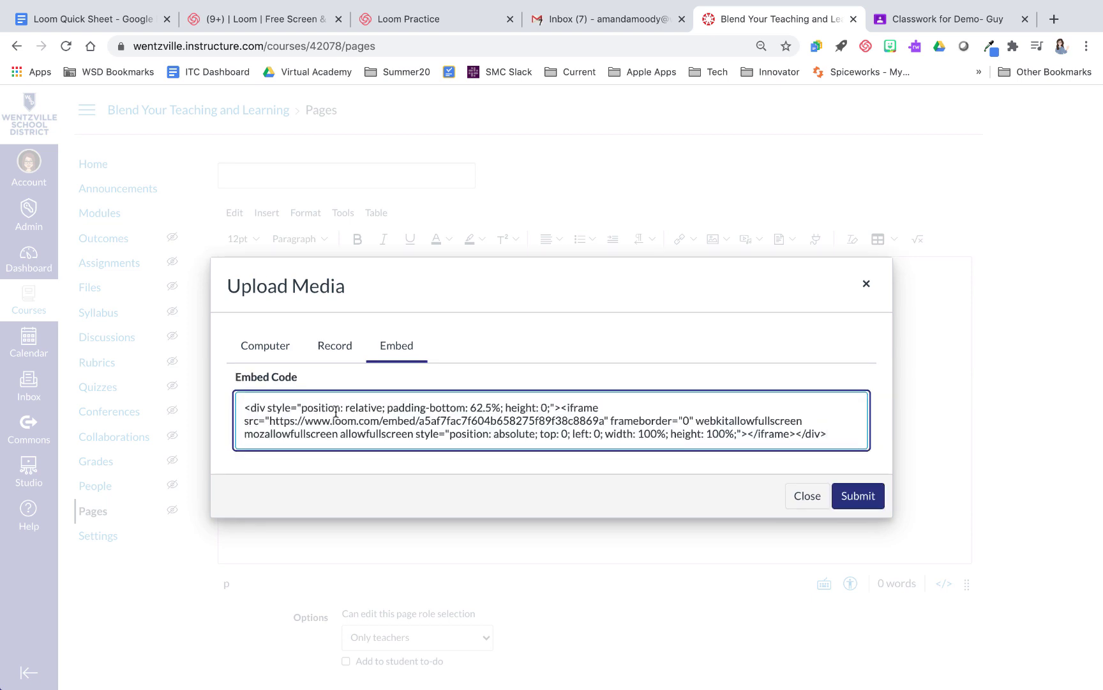
{"action": "left_click", "coordinate": [867, 495]}
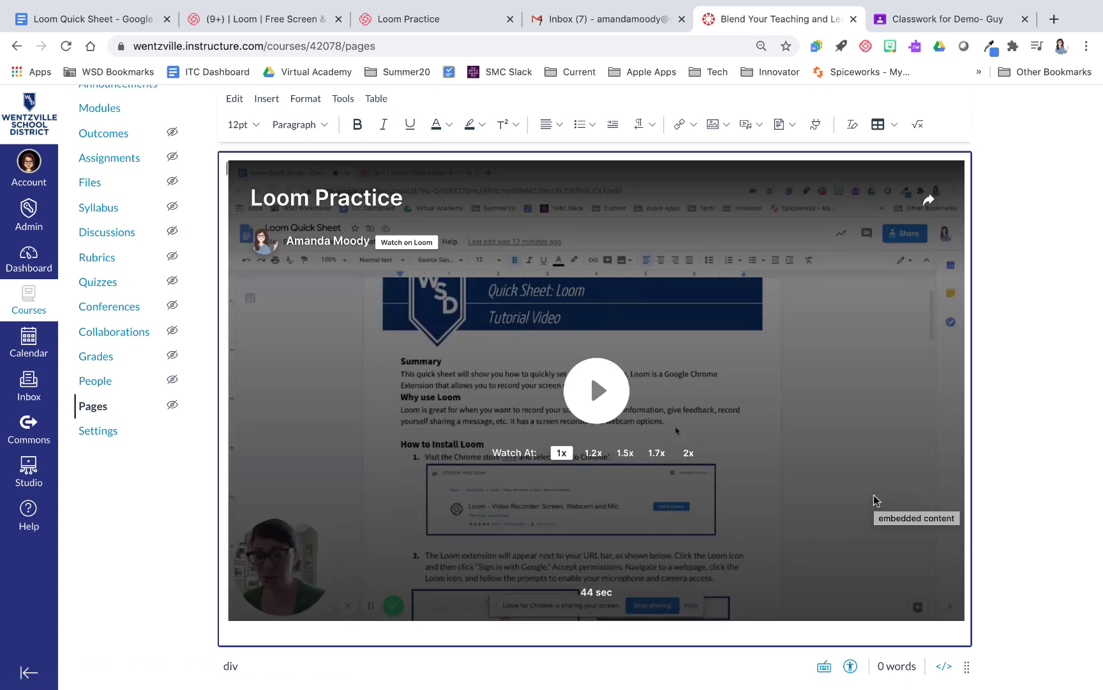
View the Canvas page's raw HTML, return to the visual editor and look over the embedded video
{"action": "scroll", "coordinate": [876, 500], "scroll_direction": "down", "scroll_amount": 5}
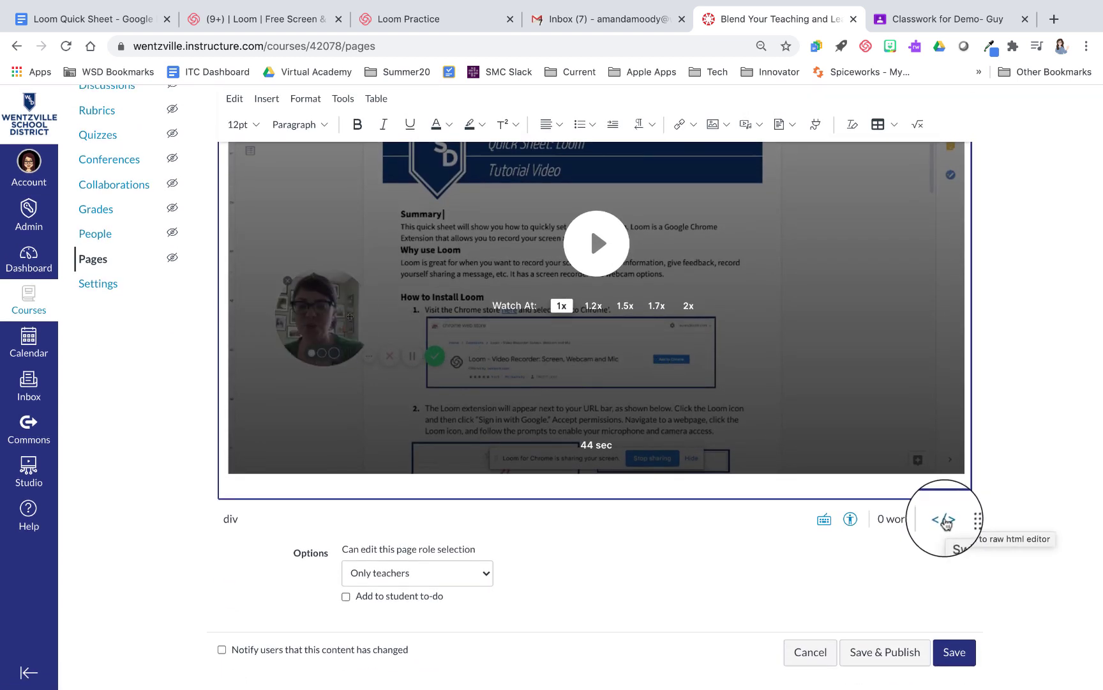
{"action": "left_click", "coordinate": [944, 519]}
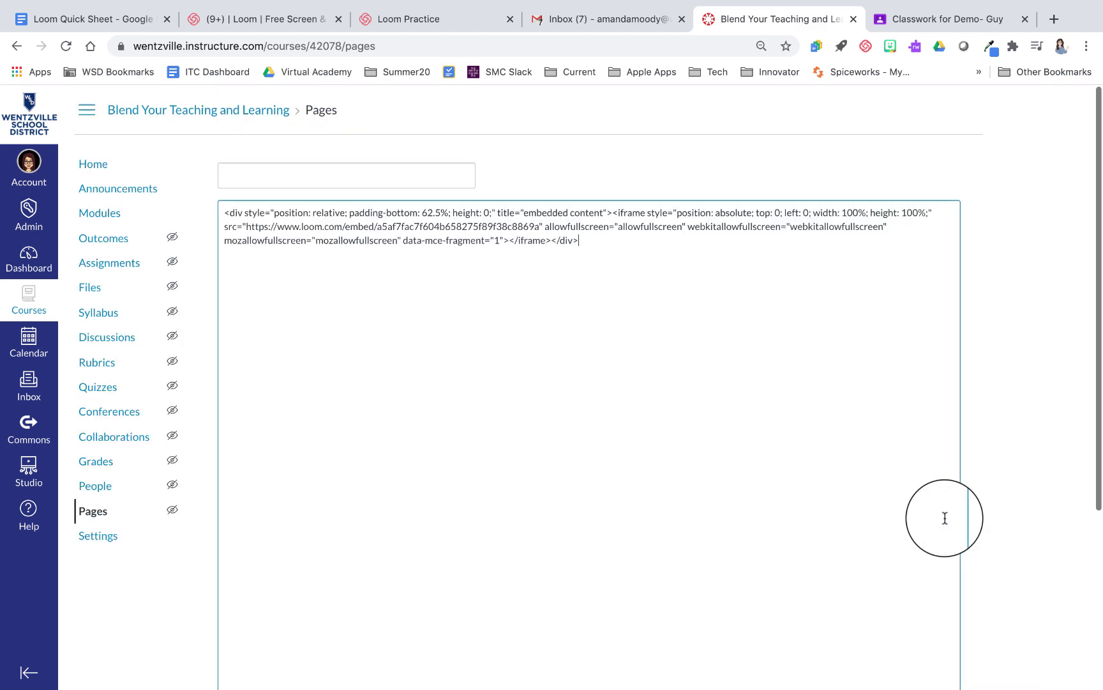
{"action": "scroll", "coordinate": [830, 402], "scroll_direction": "down", "scroll_amount": 5}
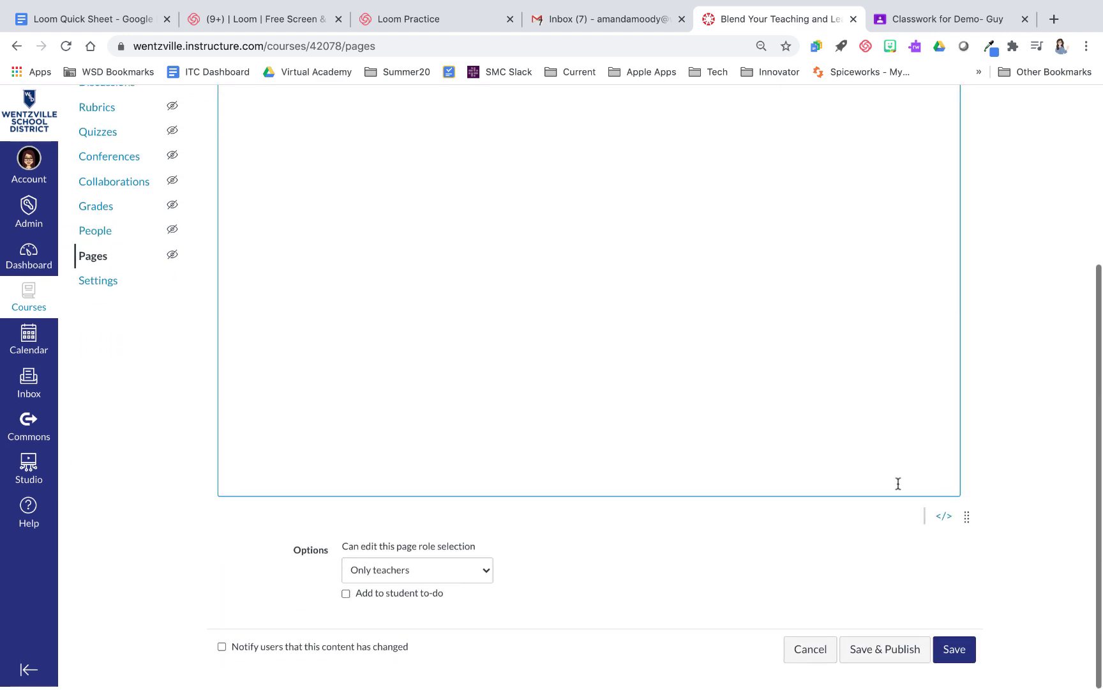
{"action": "left_click", "coordinate": [944, 521]}
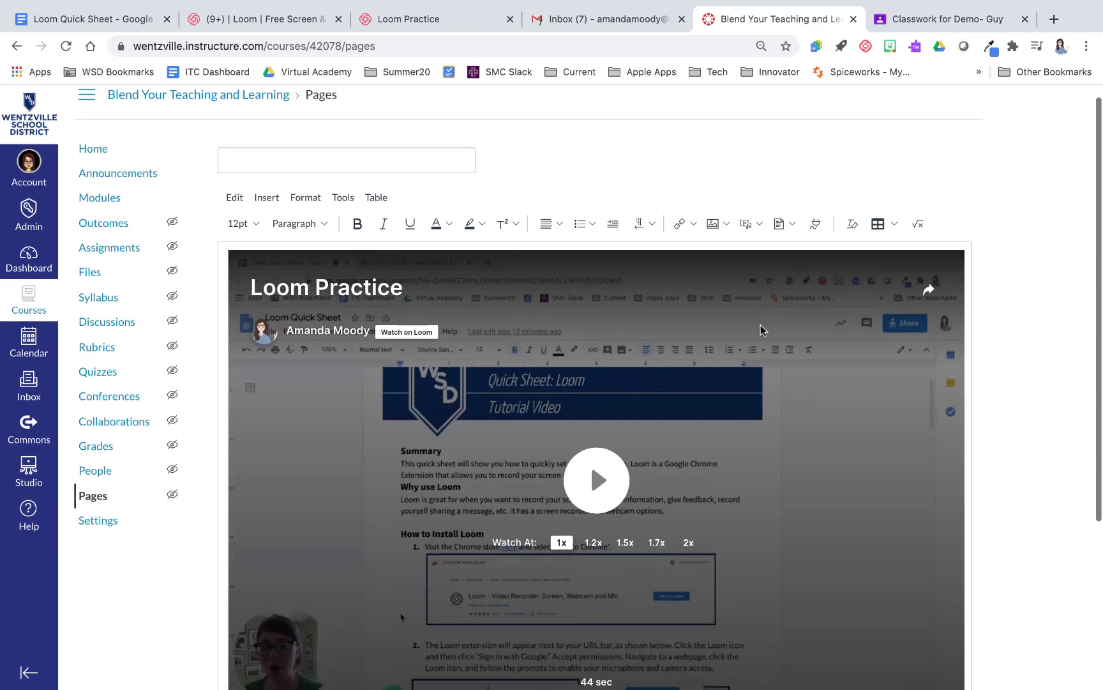
{"action": "scroll", "coordinate": [760, 324], "scroll_direction": "down", "scroll_amount": 1}
{"action": "scroll", "coordinate": [760, 324], "scroll_direction": "down", "scroll_amount": 1}
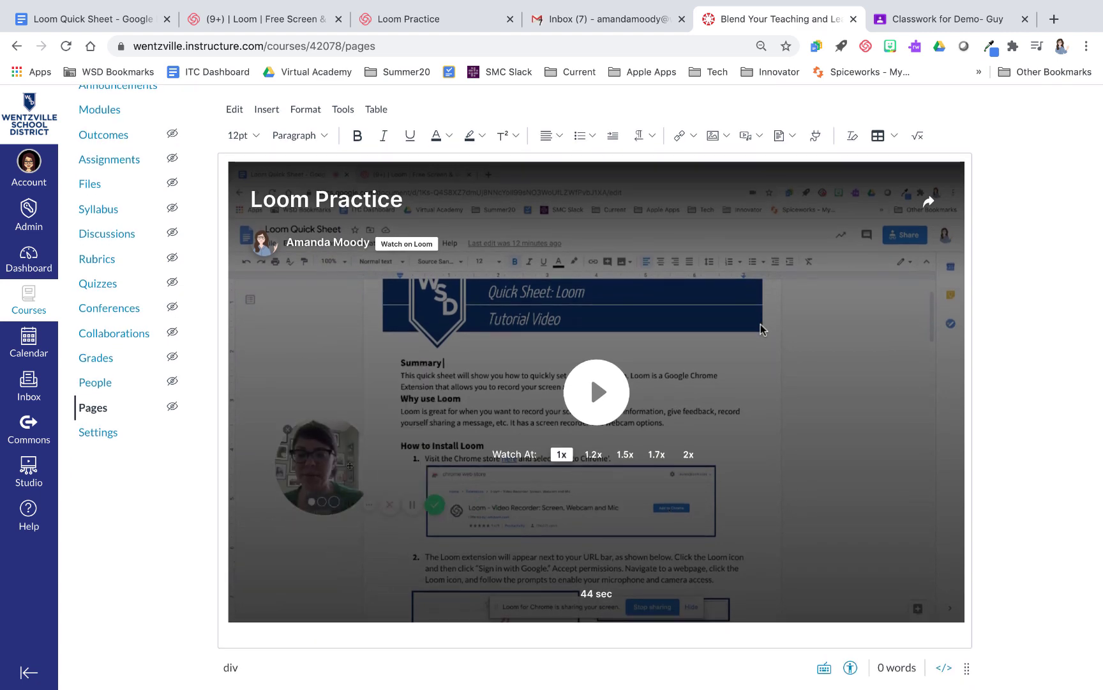
{"action": "scroll", "coordinate": [761, 324], "scroll_direction": "up", "scroll_amount": 2}
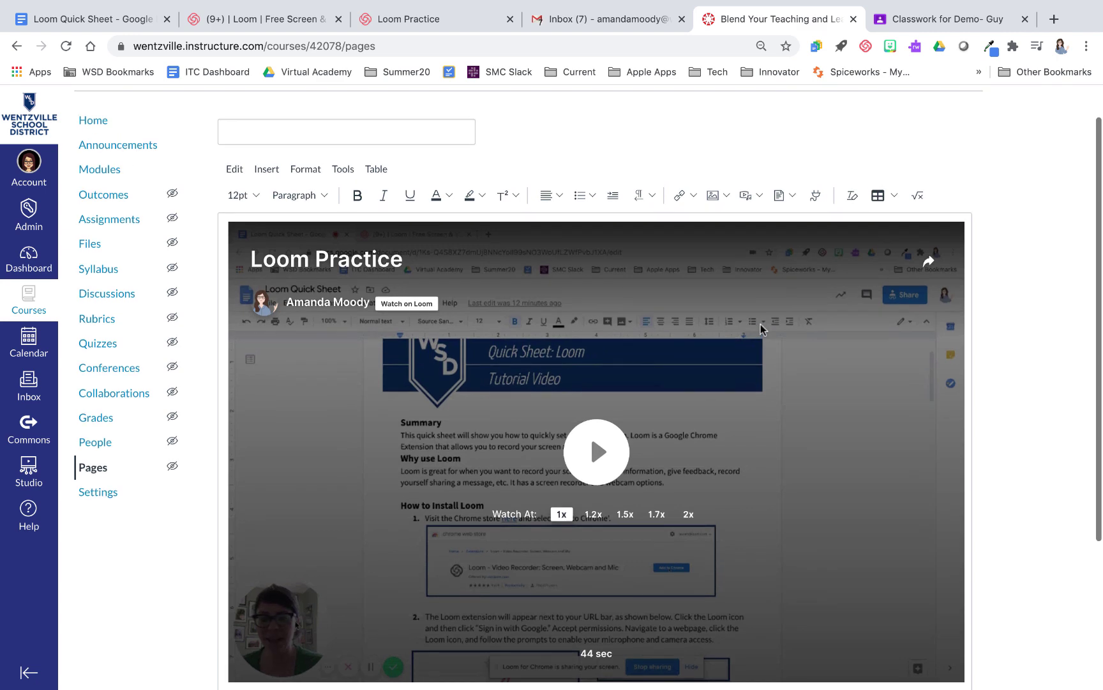
Switch to Loom, show the Fixed Size embed option of 640 × 400 and close the embed settings
{"action": "left_click", "coordinate": [469, 17]}
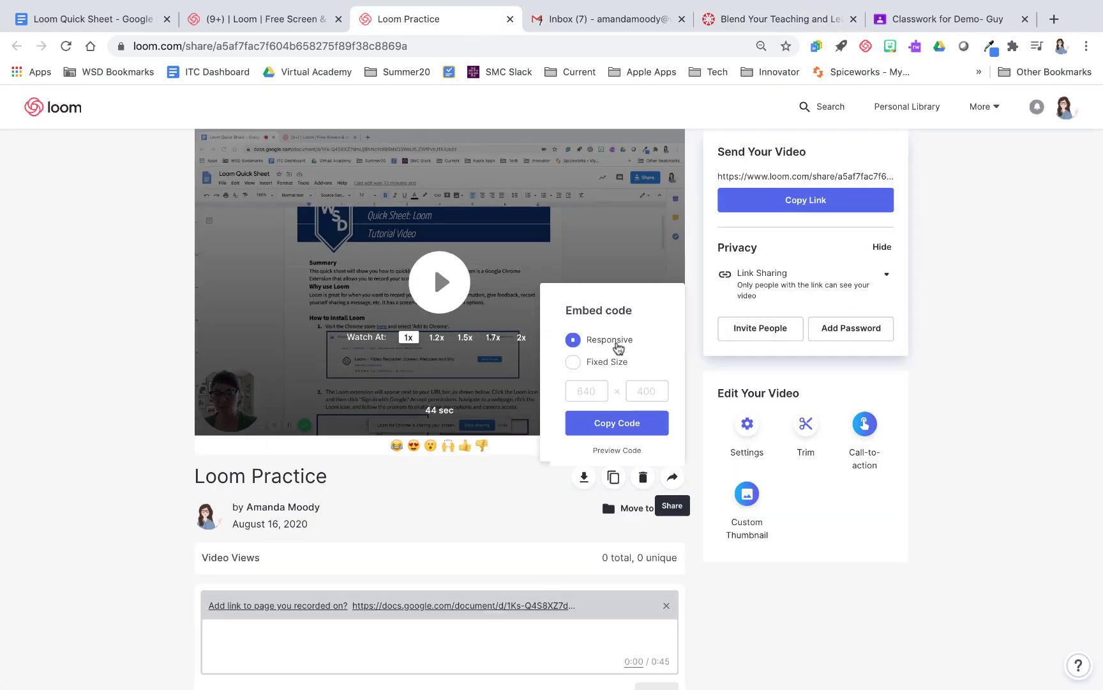
{"action": "left_click", "coordinate": [610, 362]}
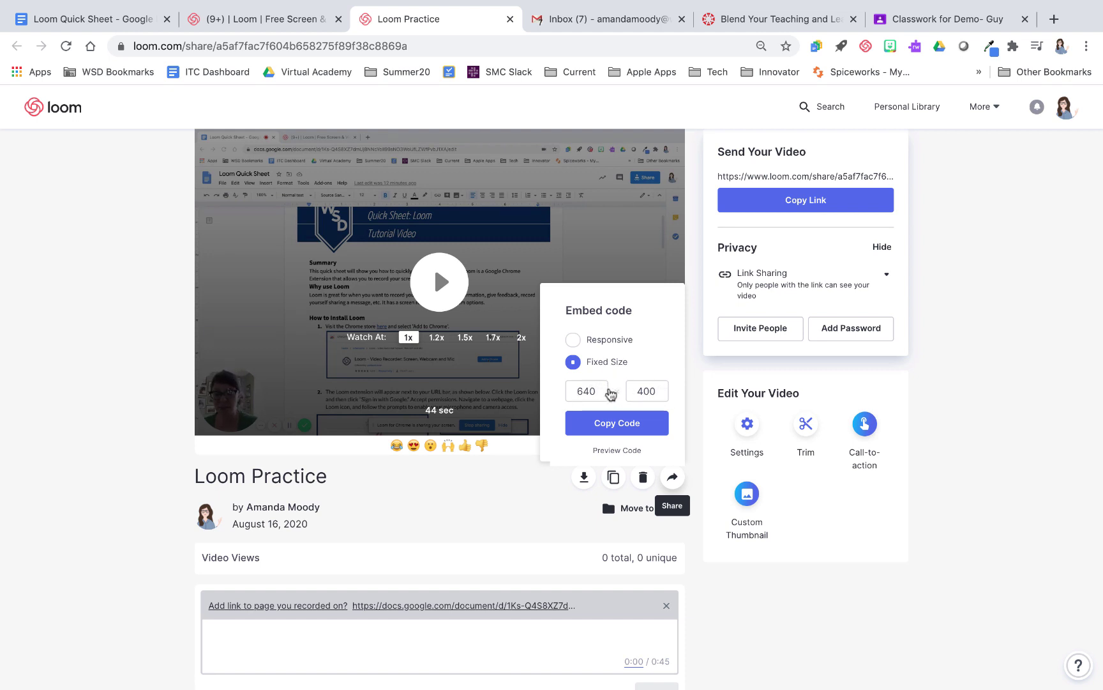
{"action": "left_click", "coordinate": [1019, 345]}
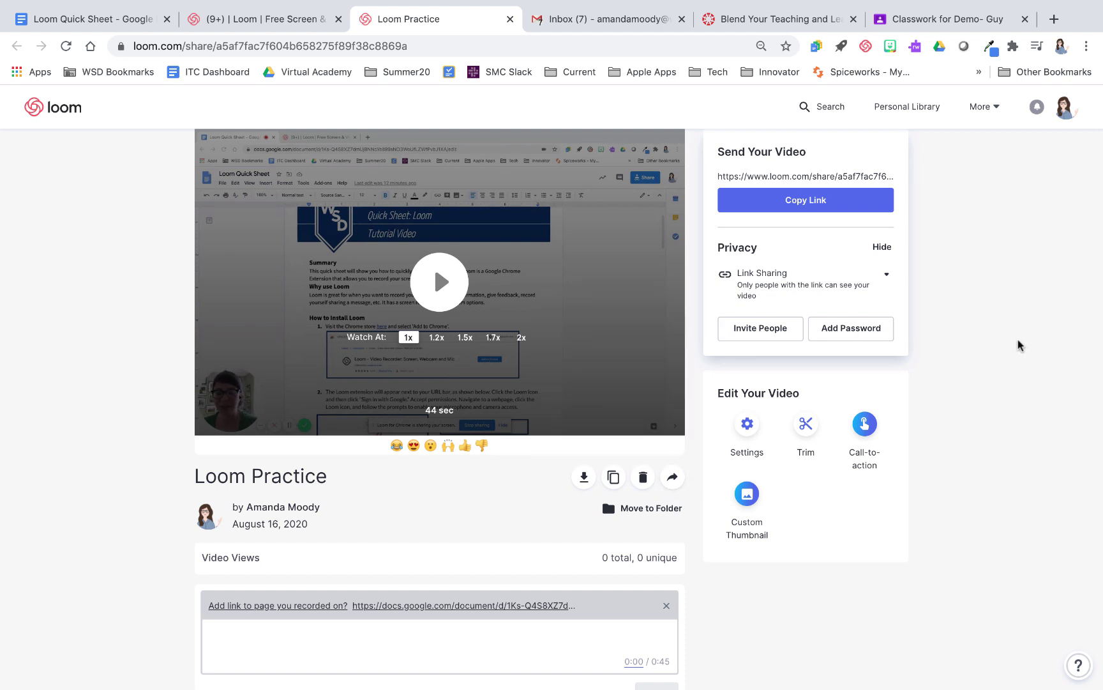
Copy the video's share link and attach it as a link to the new material in Google Classroom
{"action": "left_click", "coordinate": [815, 203]}
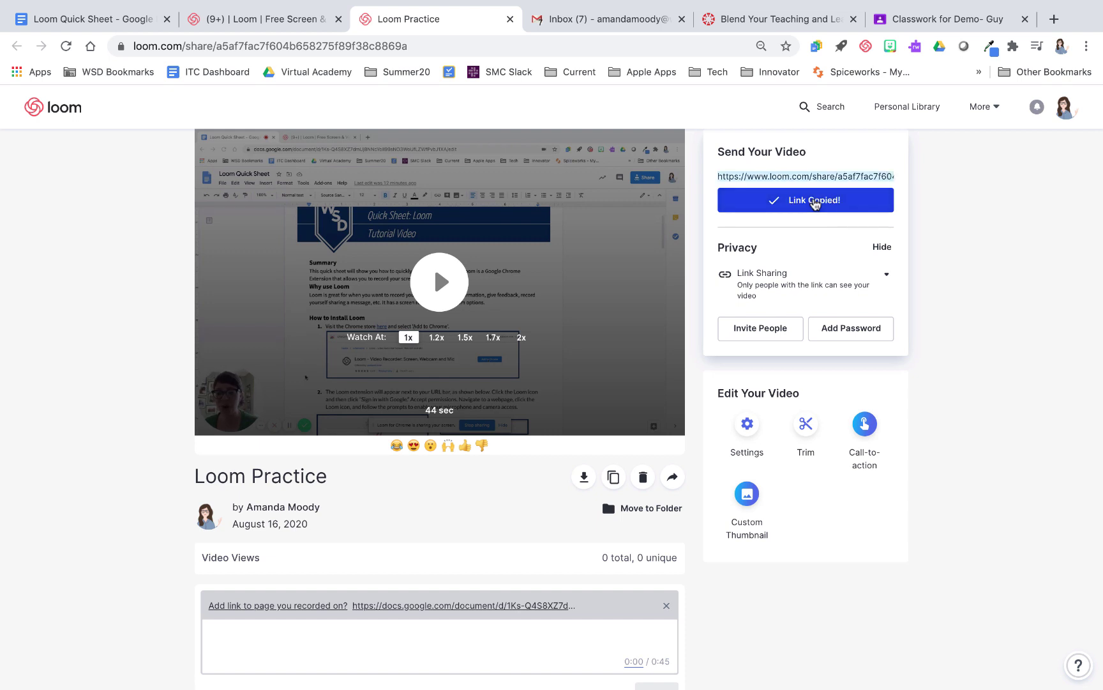
{"action": "left_click", "coordinate": [936, 18]}
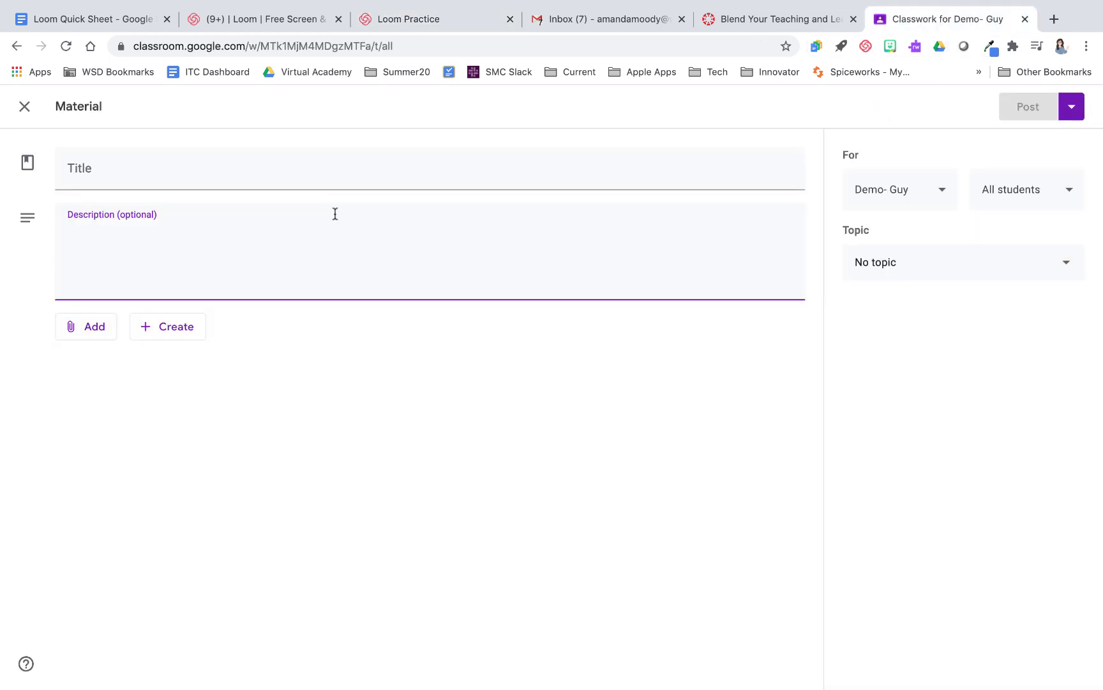
{"action": "left_click", "coordinate": [83, 326]}
{"action": "left_click", "coordinate": [93, 385]}
{"action": "key", "text": "super+v"}
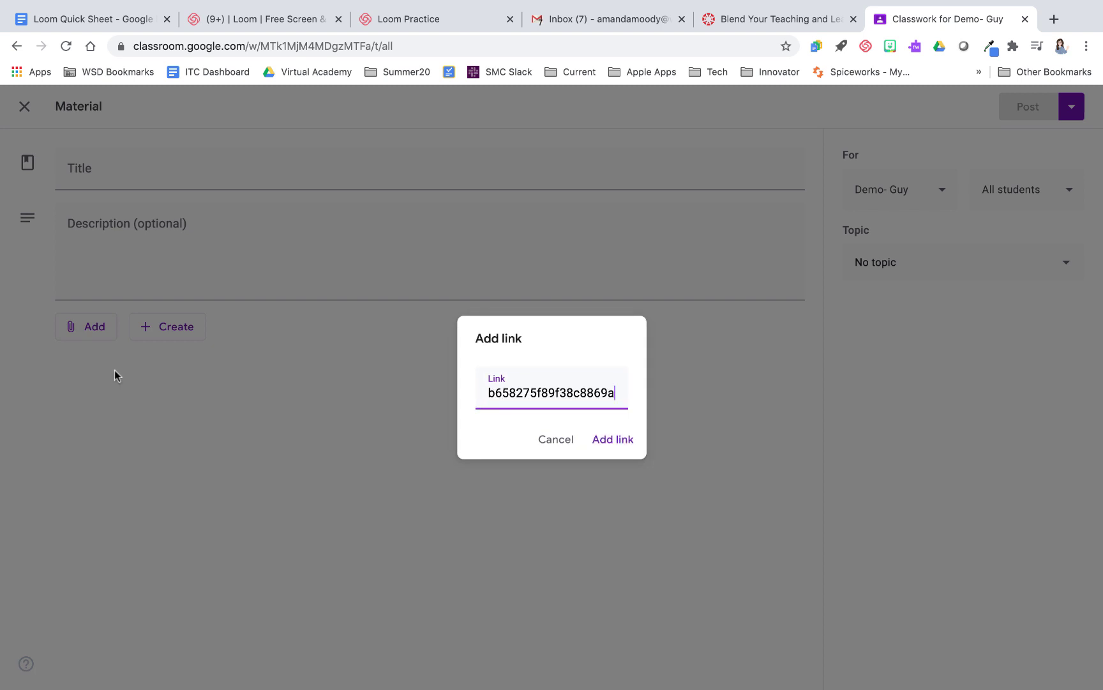
{"action": "left_click", "coordinate": [606, 439]}
Enter the description "Click here to watch our intro video:" with the video's share link on the line below
{"action": "left_click", "coordinate": [313, 242]}
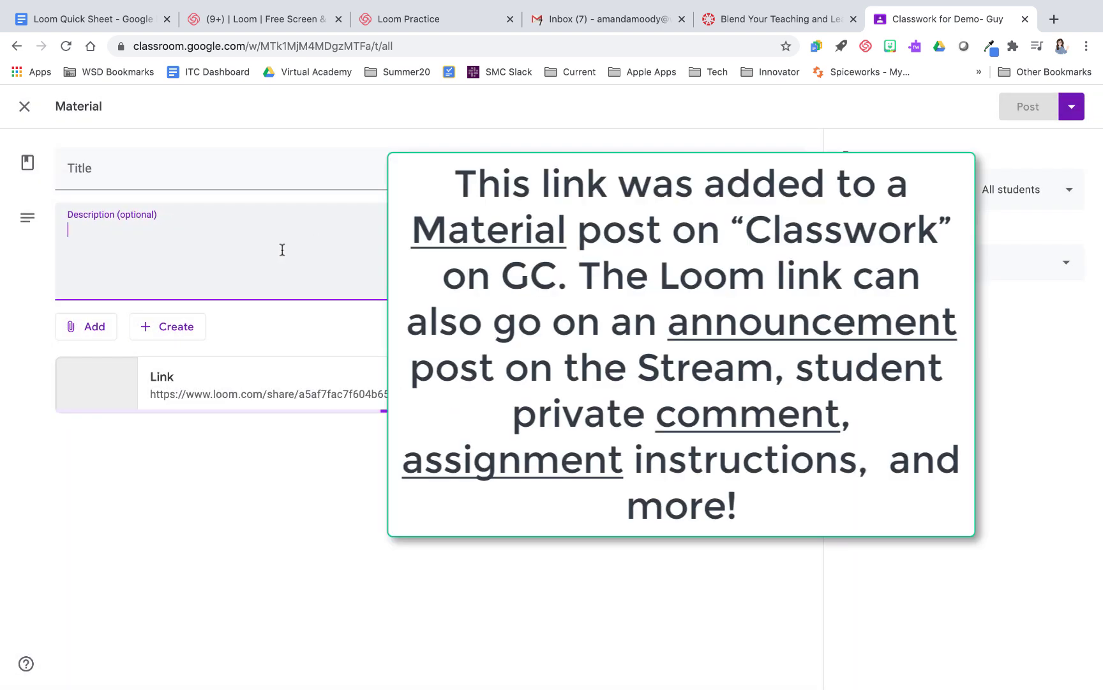
{"action": "type", "text": "Cli"}
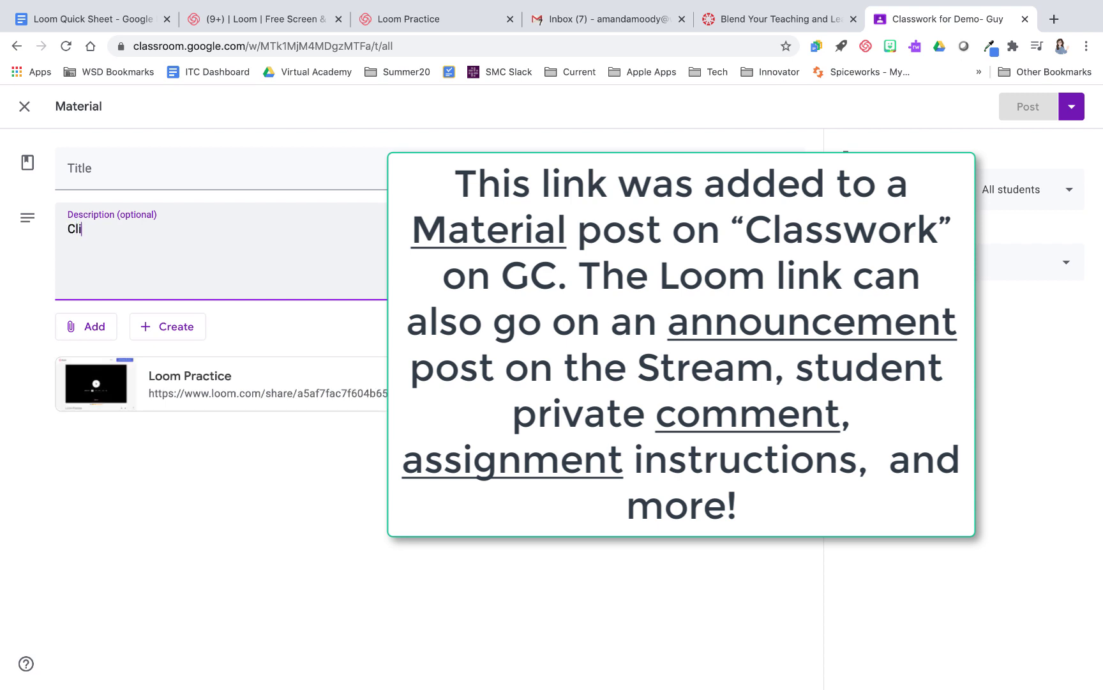
{"action": "type", "text": "ck here to watch our in"}
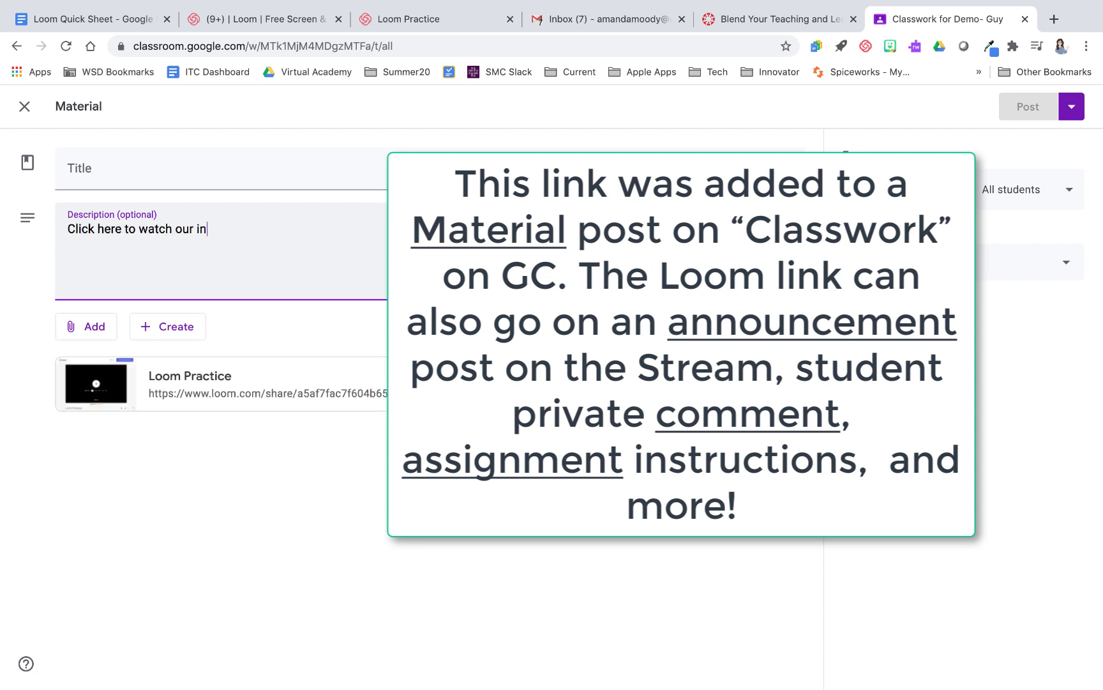
{"action": "type", "text": "tro video:"}
{"action": "key", "text": "Return"}
{"action": "key", "text": "super+v"}
Title the material "Loom", post it to the class and expand the posted item on the Classwork page
{"action": "left_click", "coordinate": [232, 179]}
{"action": "type", "text": "Loom"}
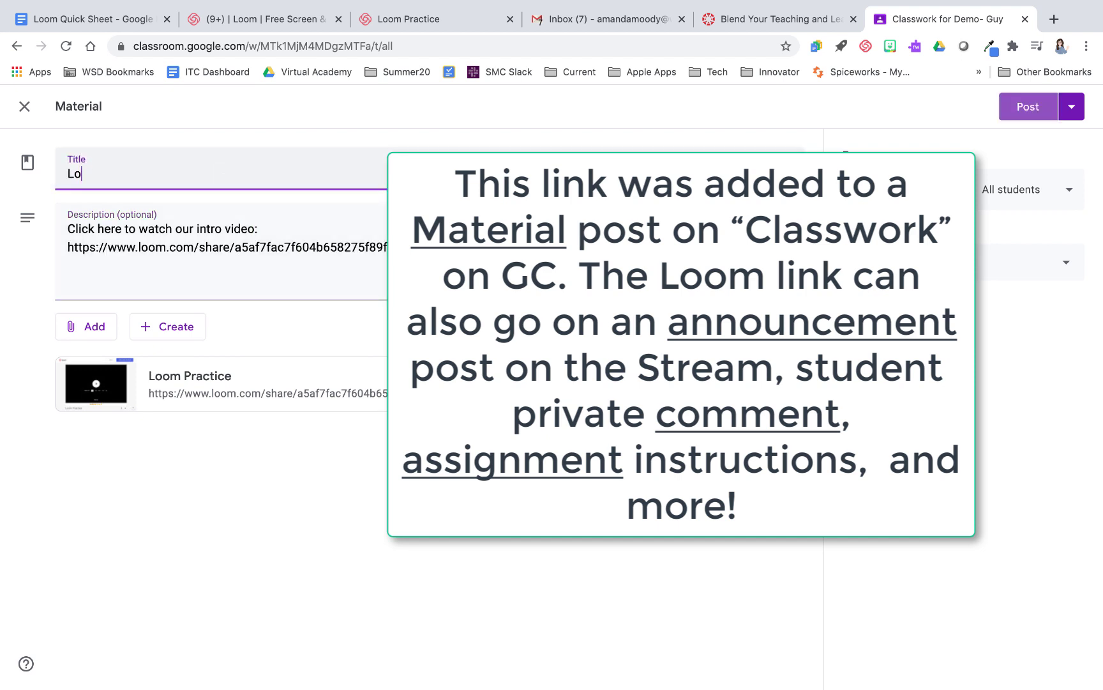
{"action": "left_click", "coordinate": [1041, 120]}
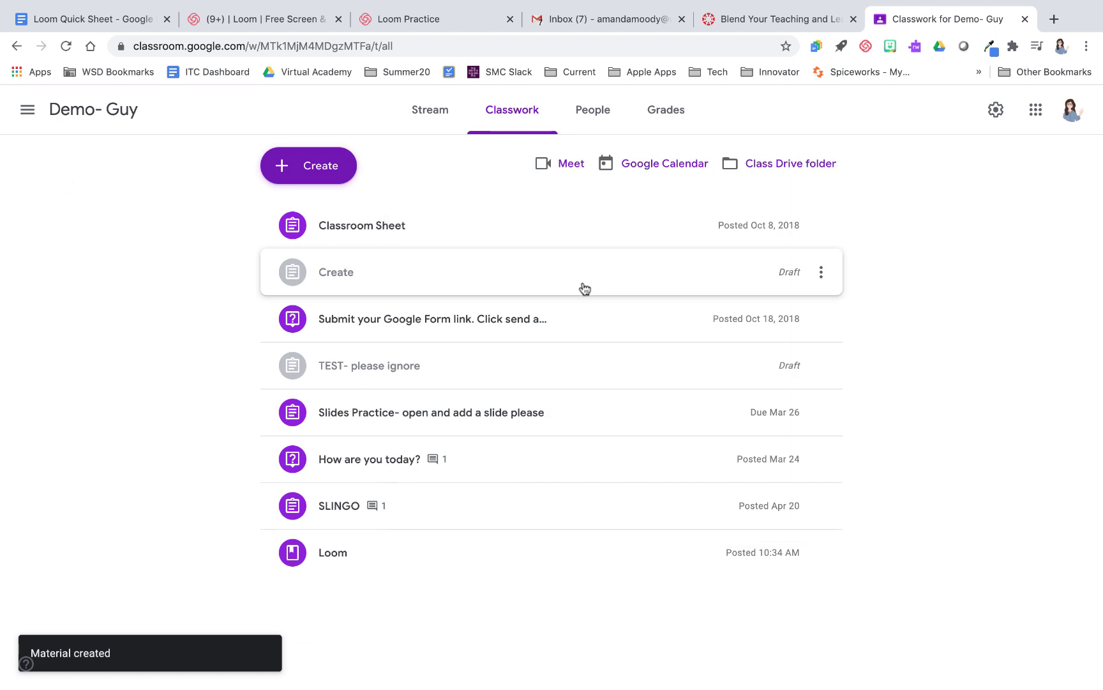
{"action": "left_click", "coordinate": [510, 542]}
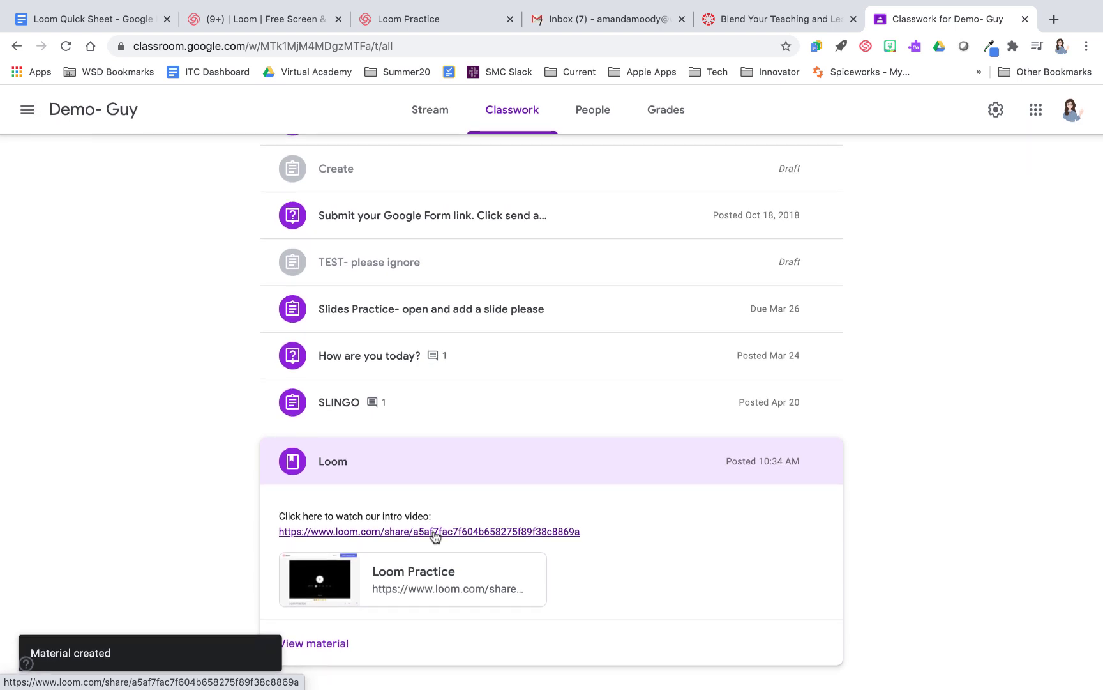
Switch to the Loom Quick Sheet in Google Docs and review its closing tips on outlining, setting up the workspace, recording and sharing
{"action": "left_click", "coordinate": [100, 23]}
{"action": "scroll", "coordinate": [457, 397], "scroll_direction": "down", "scroll_amount": 10}
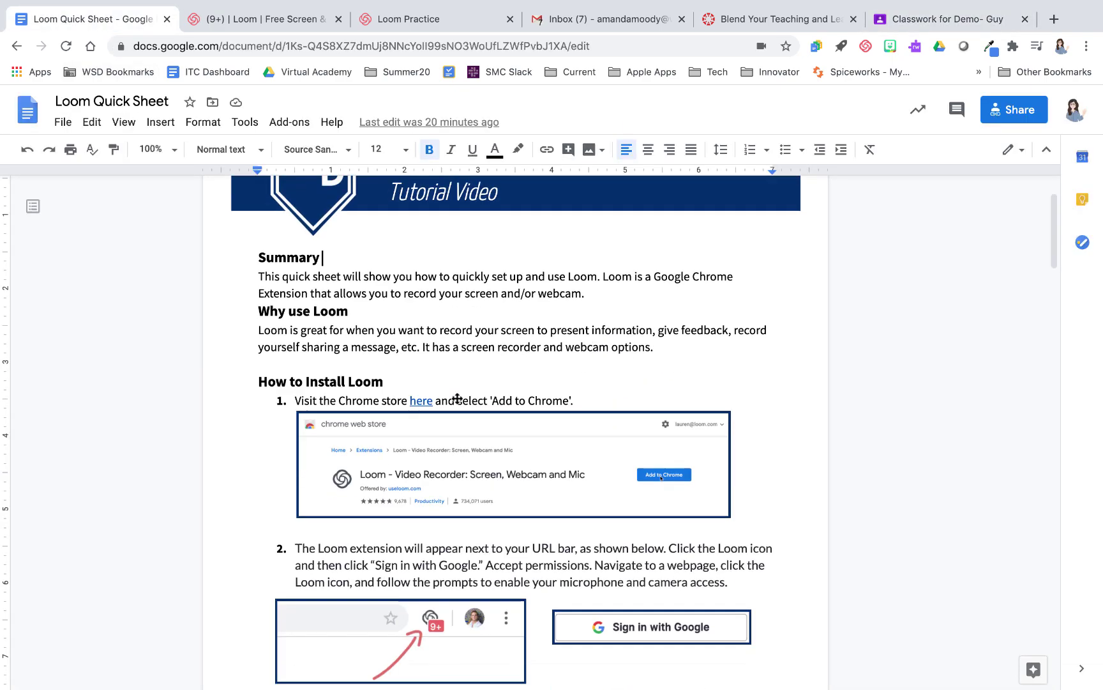
{"action": "scroll", "coordinate": [457, 397], "scroll_direction": "down", "scroll_amount": 15}
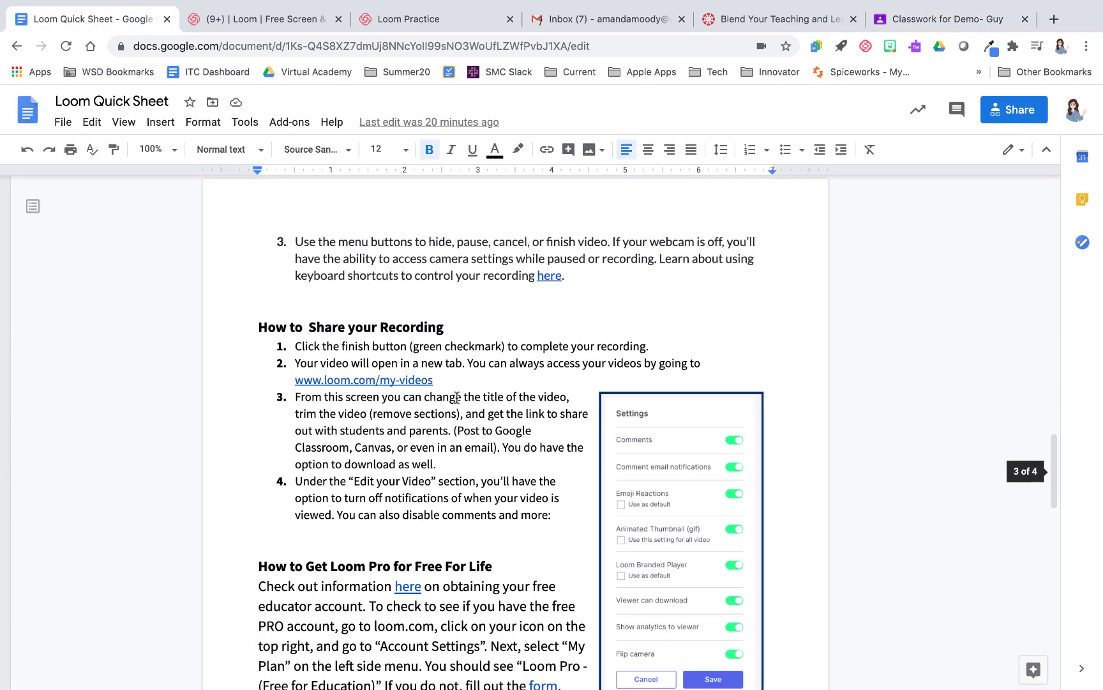
{"action": "scroll", "coordinate": [457, 397], "scroll_direction": "down", "scroll_amount": 8}
{"action": "scroll", "coordinate": [457, 397], "scroll_direction": "up", "scroll_amount": 9}
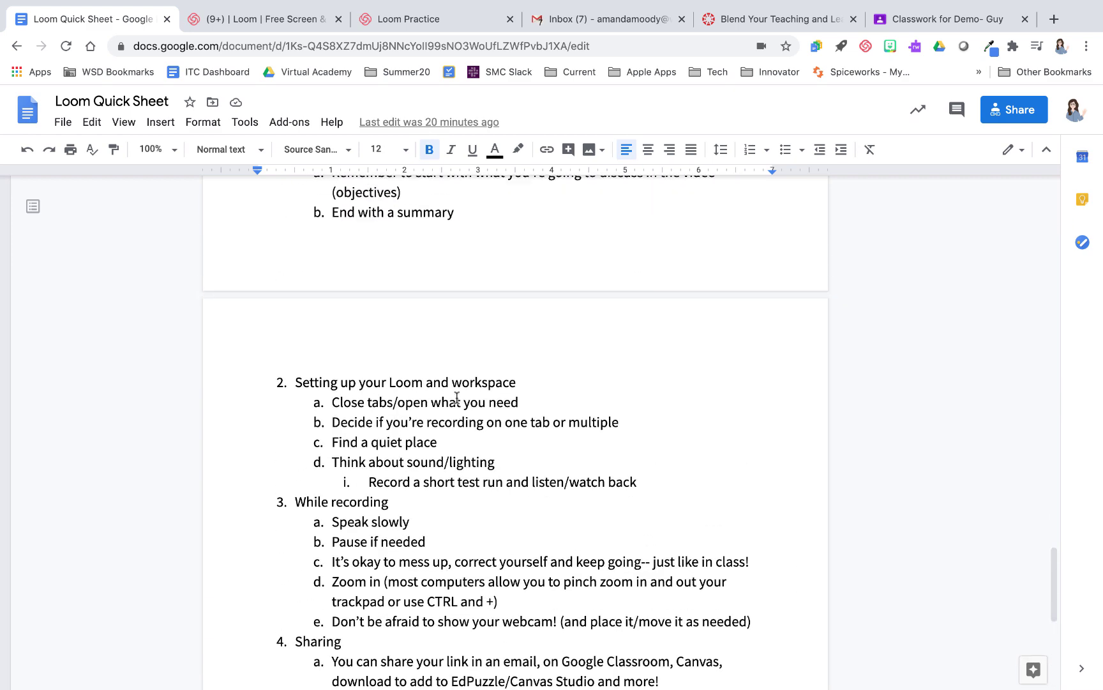
{"action": "scroll", "coordinate": [458, 397], "scroll_direction": "down", "scroll_amount": 3}
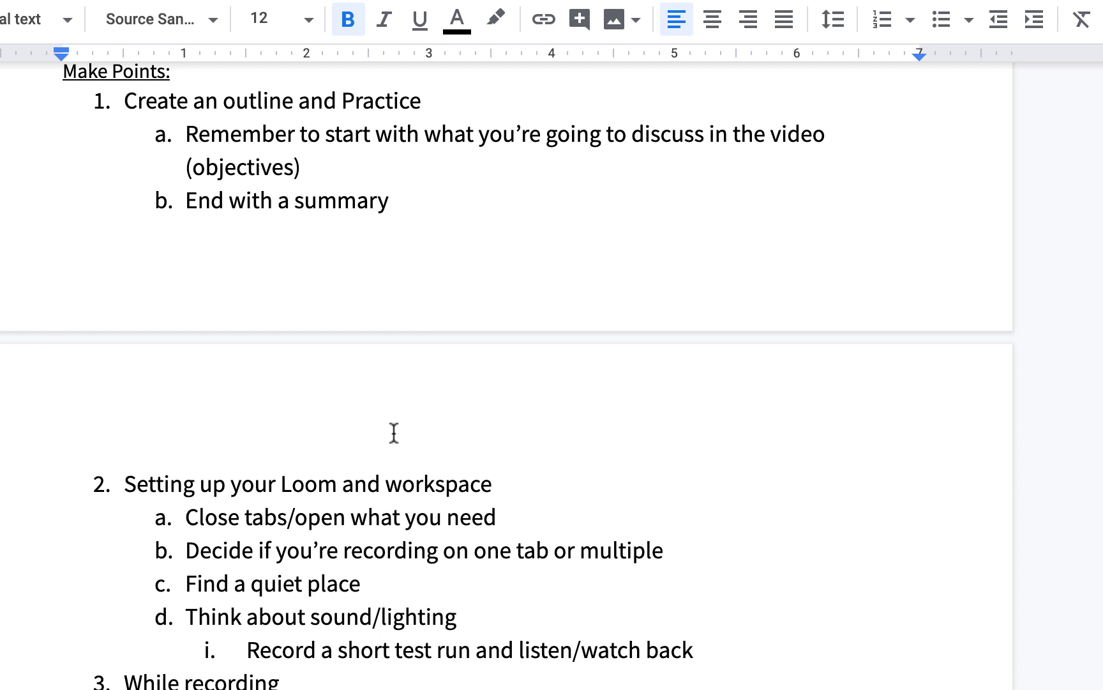
{"action": "scroll", "coordinate": [394, 433], "scroll_direction": "down", "scroll_amount": 1}
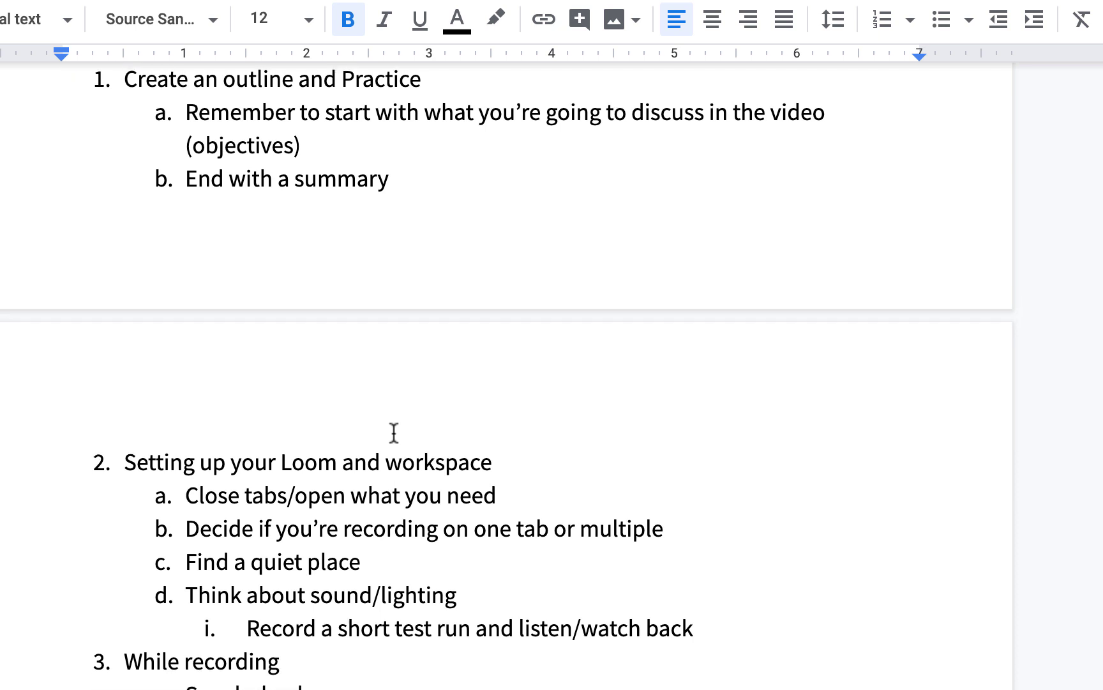
{"action": "scroll", "coordinate": [393, 433], "scroll_direction": "down", "scroll_amount": 6}
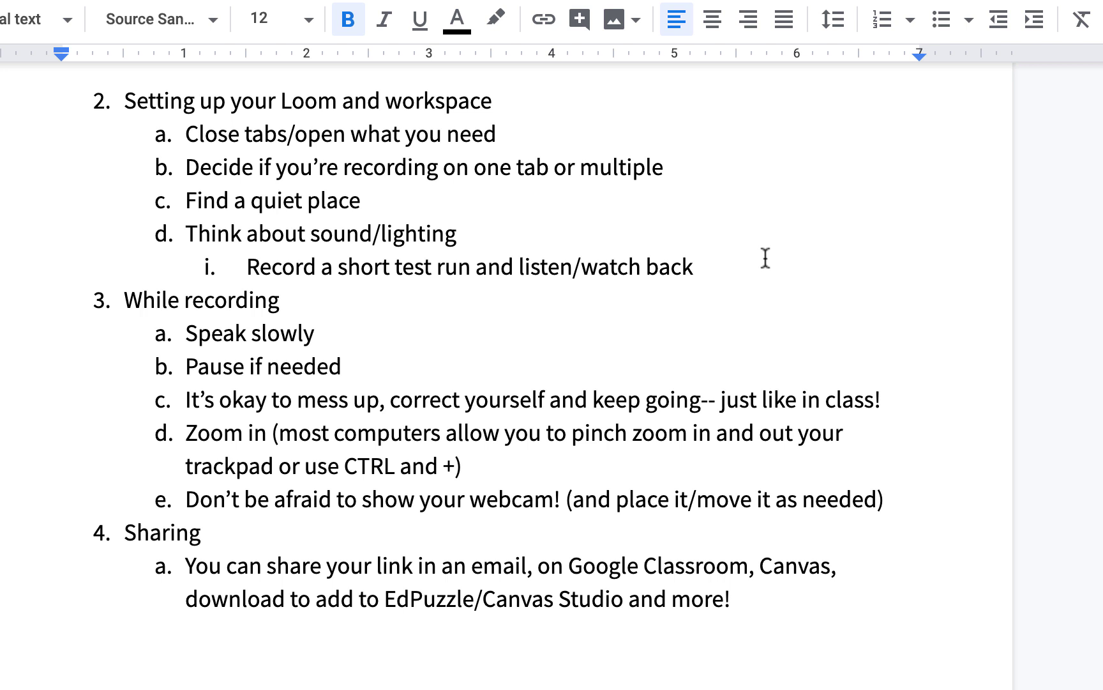
{"action": "scroll", "coordinate": [766, 258], "scroll_direction": "down", "scroll_amount": 3}
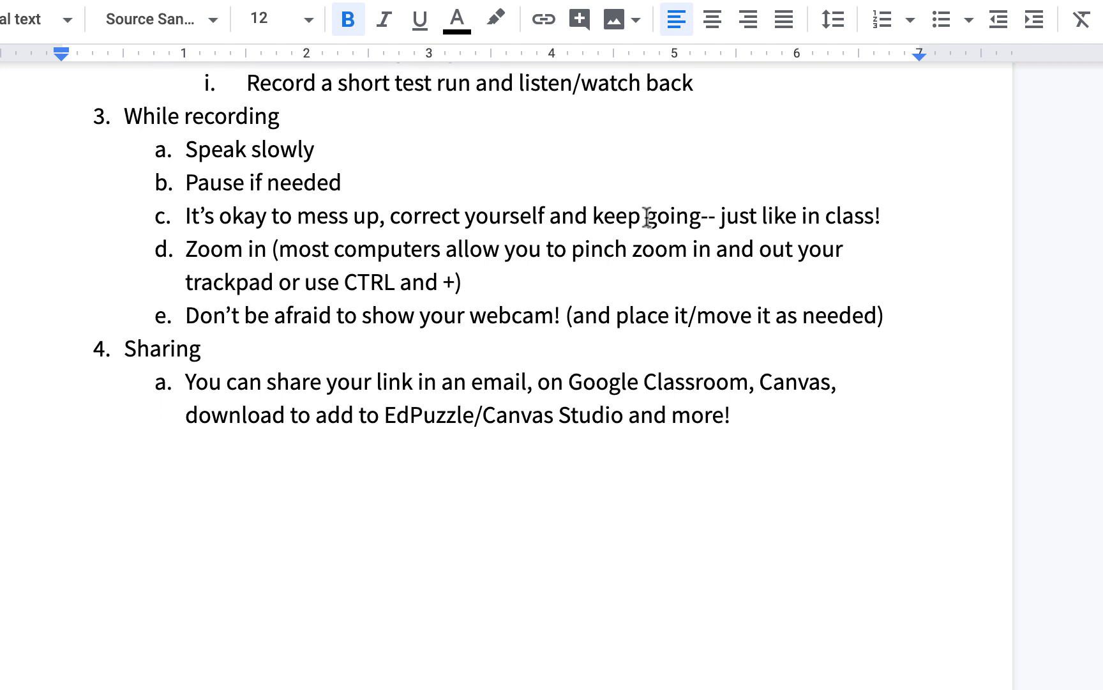